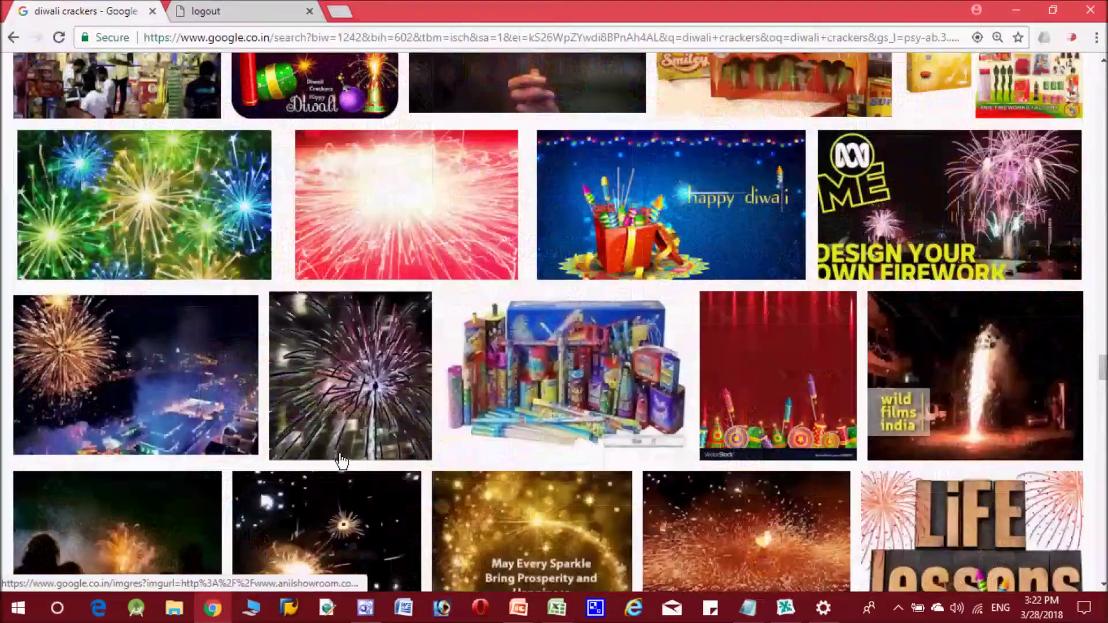
Step: Browse the diwali crackers image results, open the dark blue Dostbook.In fireworks picture and copy the image
{"action": "scroll", "coordinate": [341, 460], "scroll_direction": "down", "scroll_amount": 15}
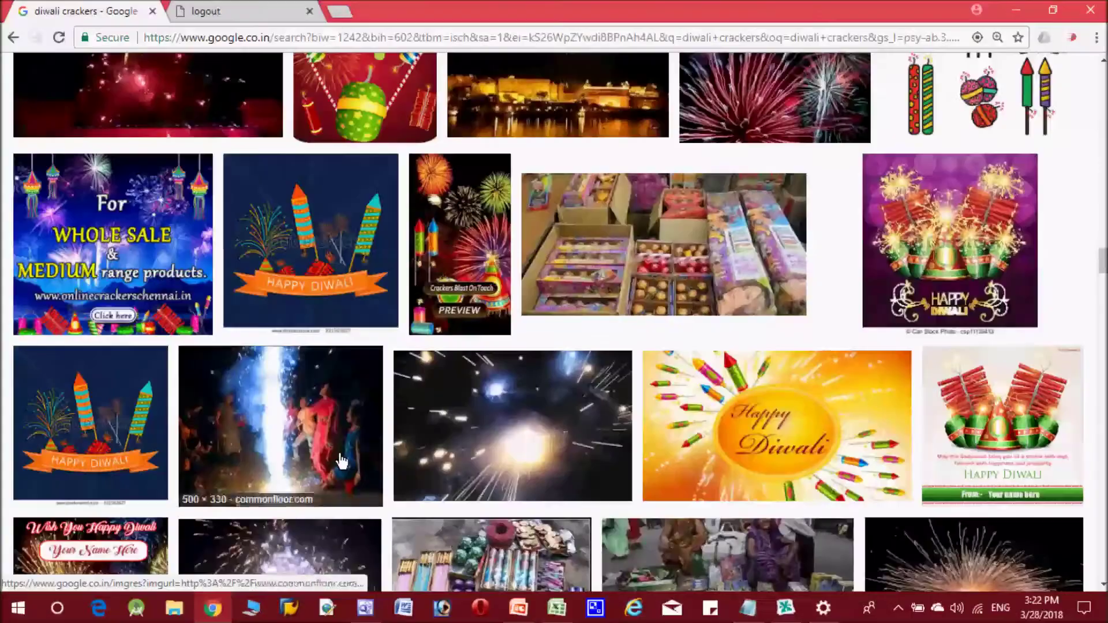
{"action": "scroll", "coordinate": [341, 460], "scroll_direction": "down", "scroll_amount": 10}
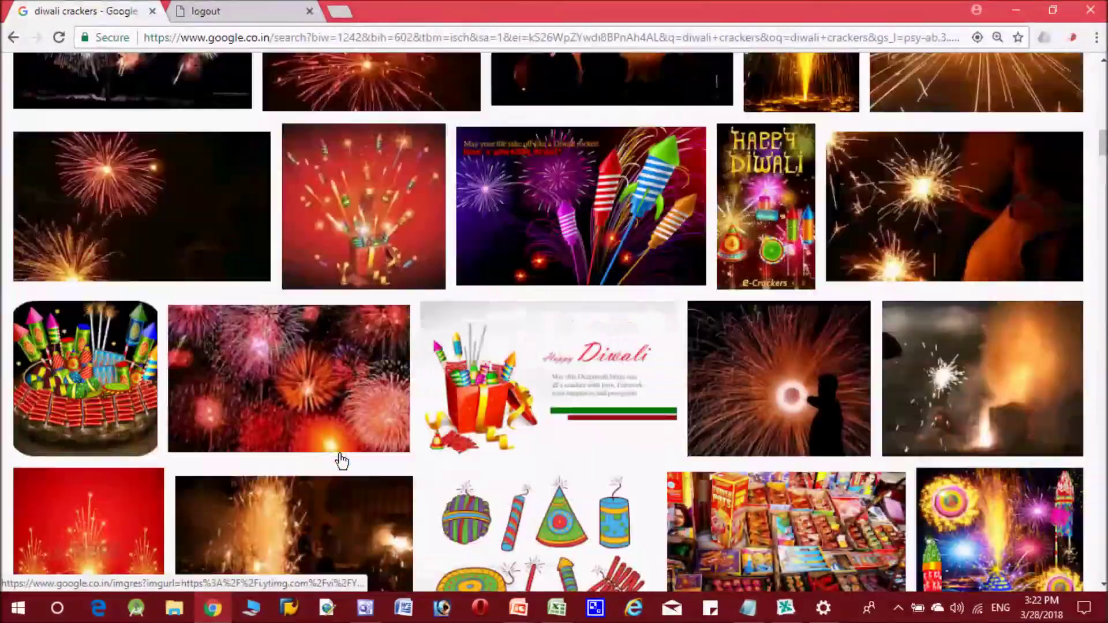
{"action": "left_click", "coordinate": [341, 460]}
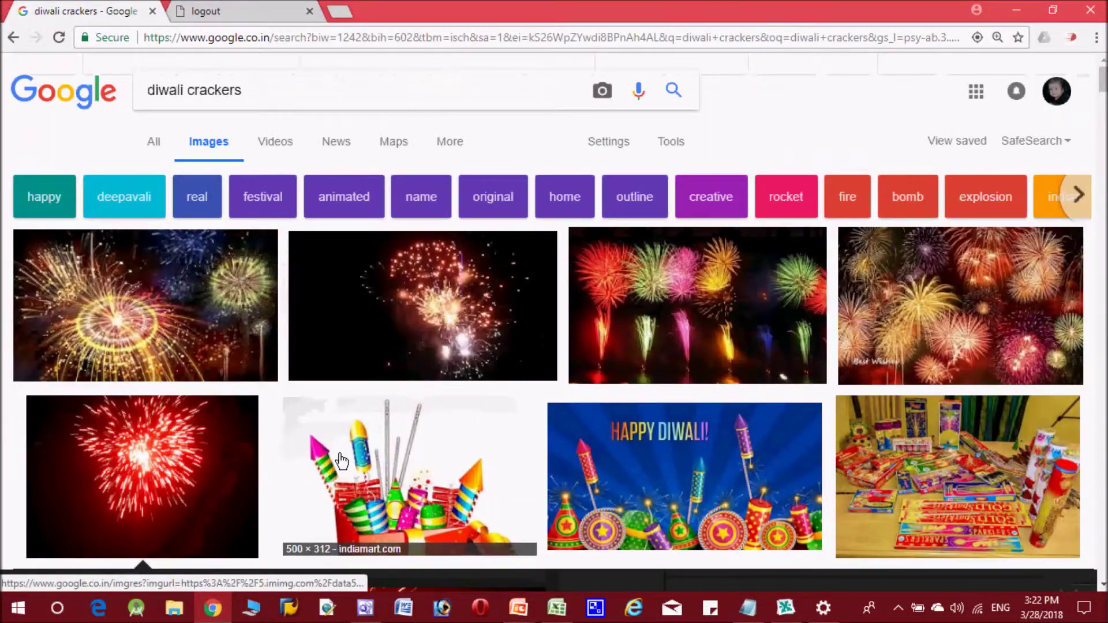
{"action": "scroll", "coordinate": [341, 460], "scroll_direction": "down", "scroll_amount": 10}
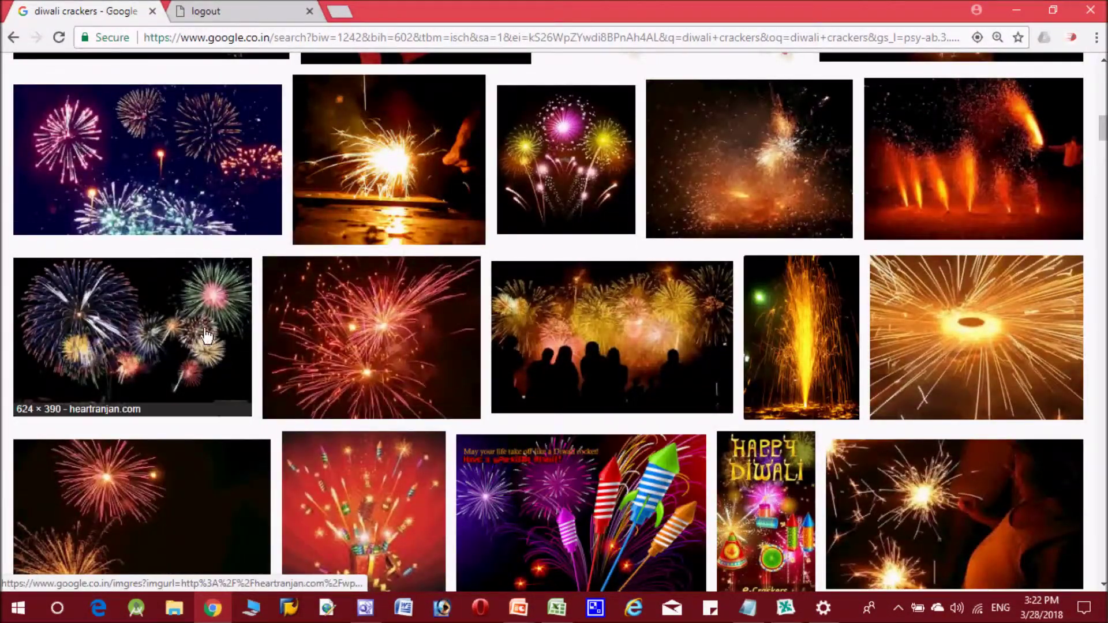
{"action": "left_click", "coordinate": [192, 192]}
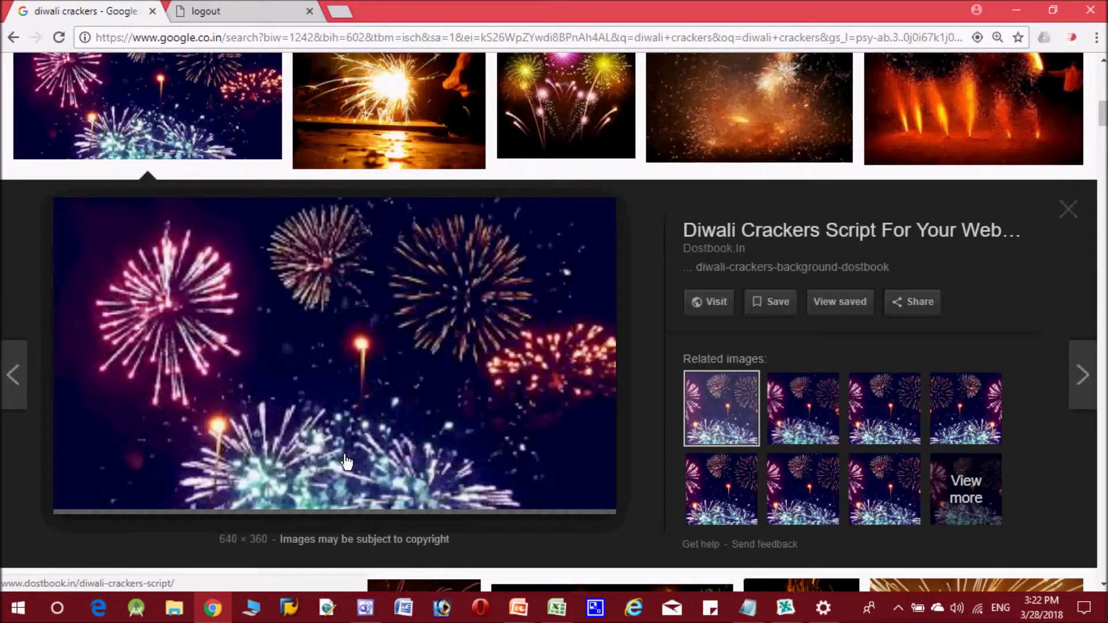
{"action": "right_click", "coordinate": [341, 349]}
{"action": "left_click", "coordinate": [387, 269]}
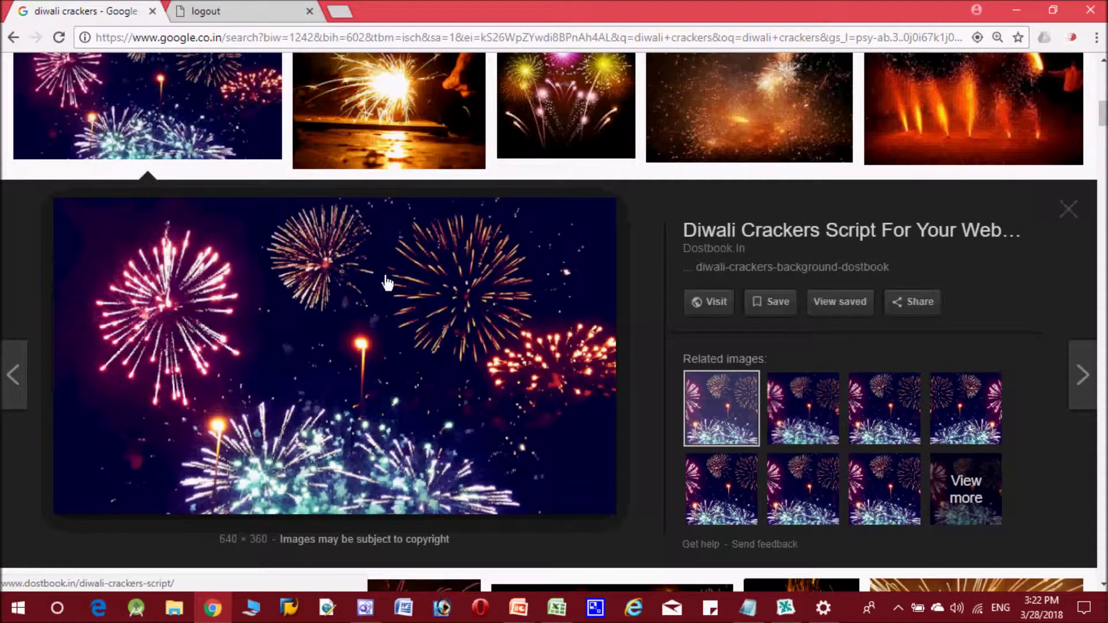
Step: Switch to CorelDRAW, paste the copied fireworks picture on Page 3 and move it off the page beside the yellow ellipse
{"action": "left_click", "coordinate": [787, 610]}
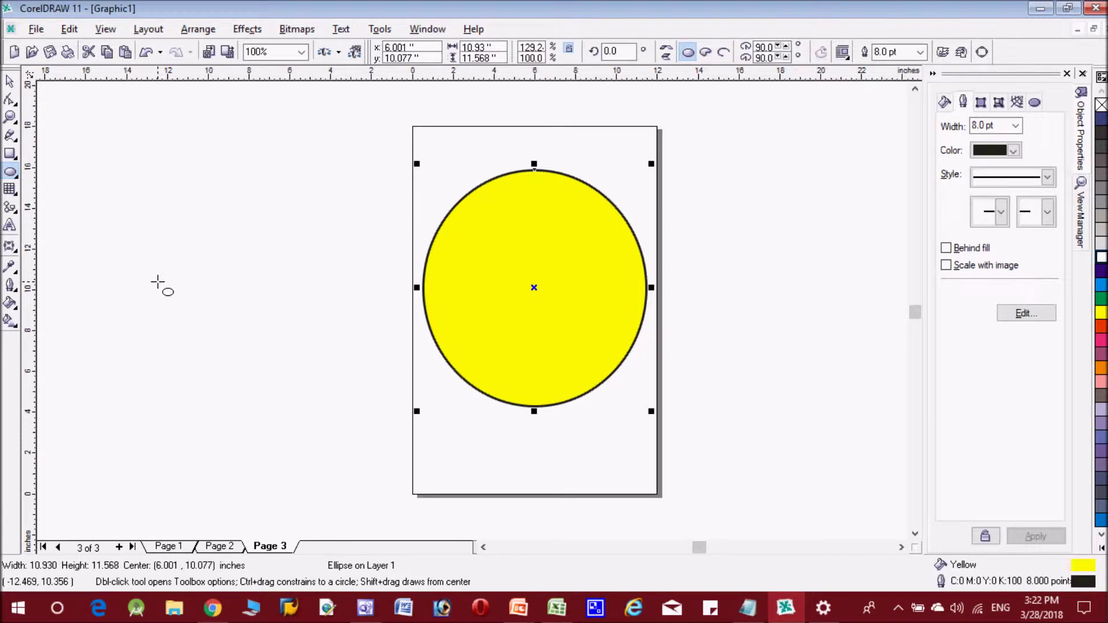
{"action": "key", "text": "ctrl+v"}
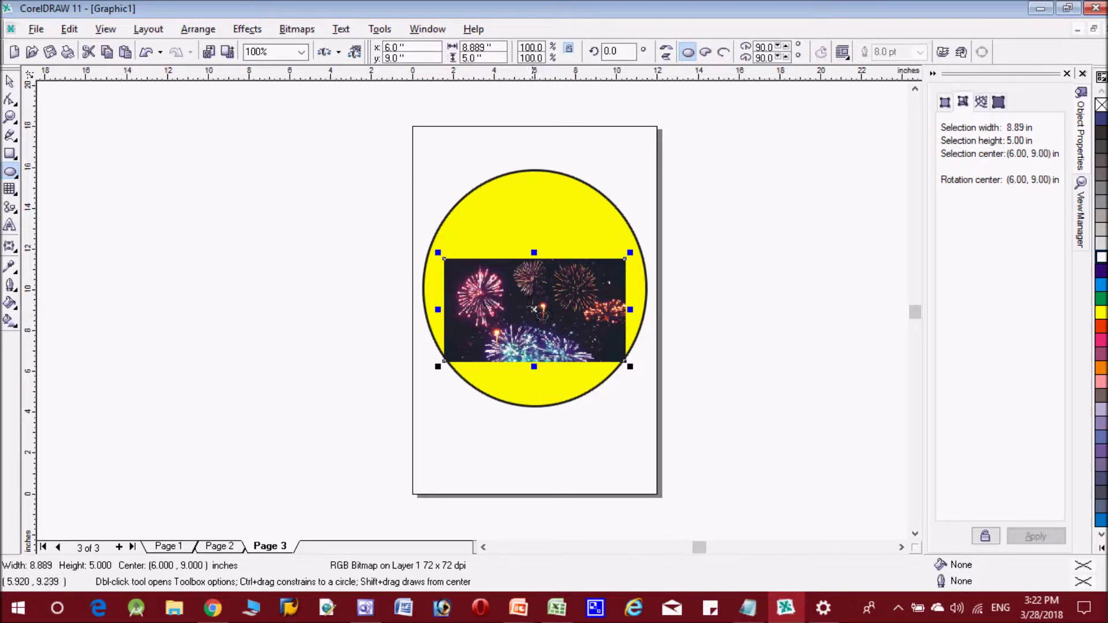
{"action": "left_click_drag", "start_coordinate": [531, 309], "coordinate": [276, 257]}
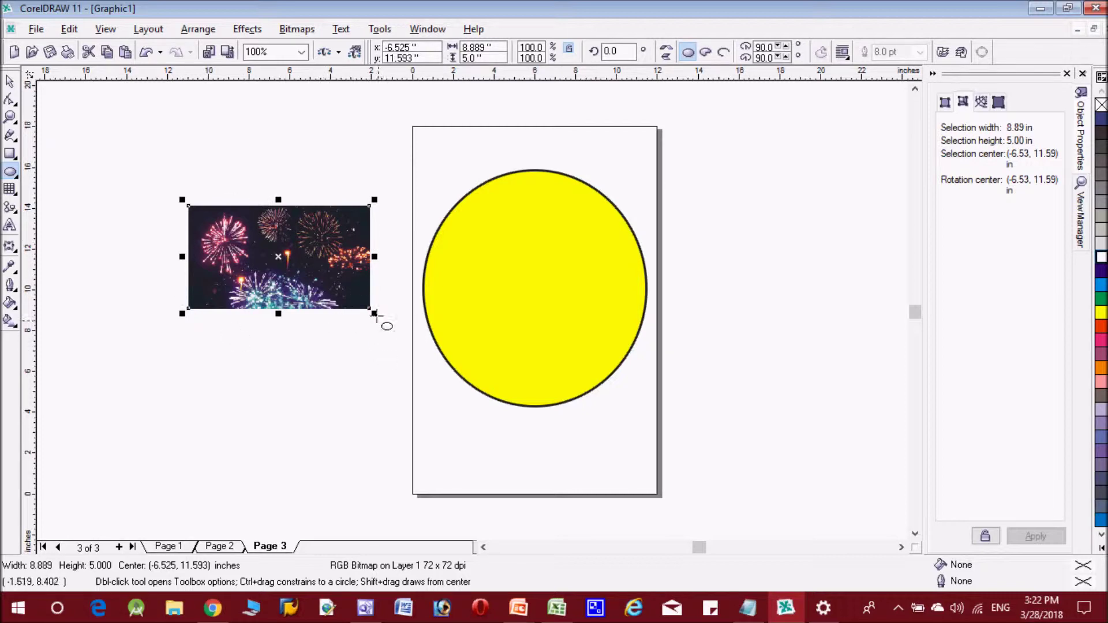
Step: Enlarge the fireworks picture to about 14.3 by 12.4 inches, large enough to cover the ellipse, and place it beside the page
{"action": "left_click_drag", "start_coordinate": [375, 313], "coordinate": [486, 500]}
{"action": "left_click_drag", "start_coordinate": [334, 376], "coordinate": [334, 436]}
{"action": "left_click_drag", "start_coordinate": [334, 318], "coordinate": [525, 280]}
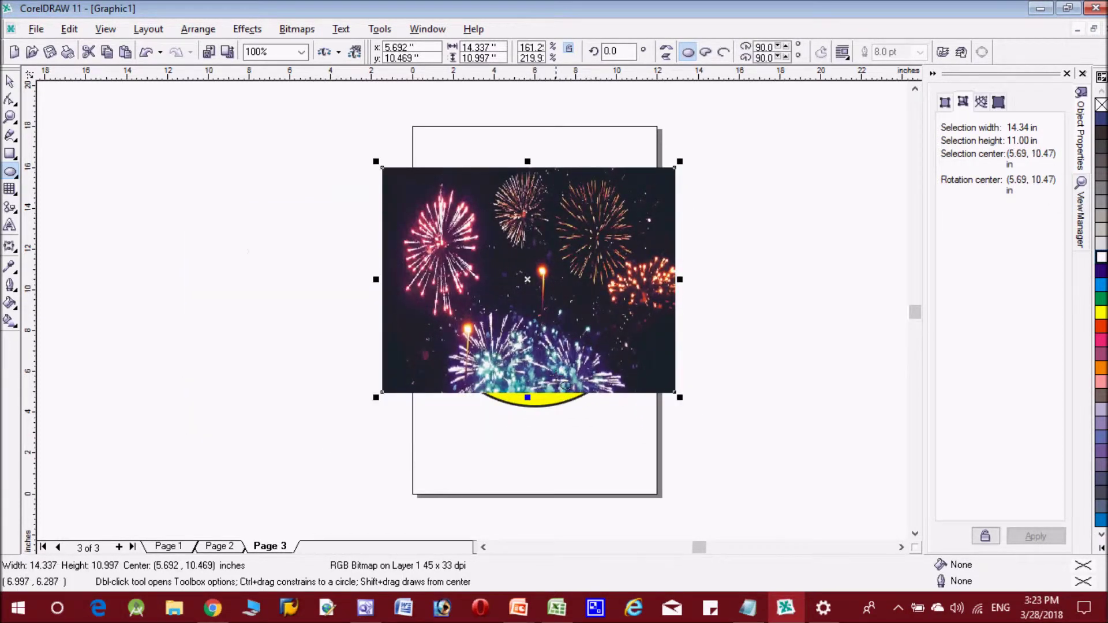
{"action": "left_click_drag", "start_coordinate": [527, 398], "coordinate": [527, 427]}
{"action": "left_click_drag", "start_coordinate": [528, 294], "coordinate": [221, 292]}
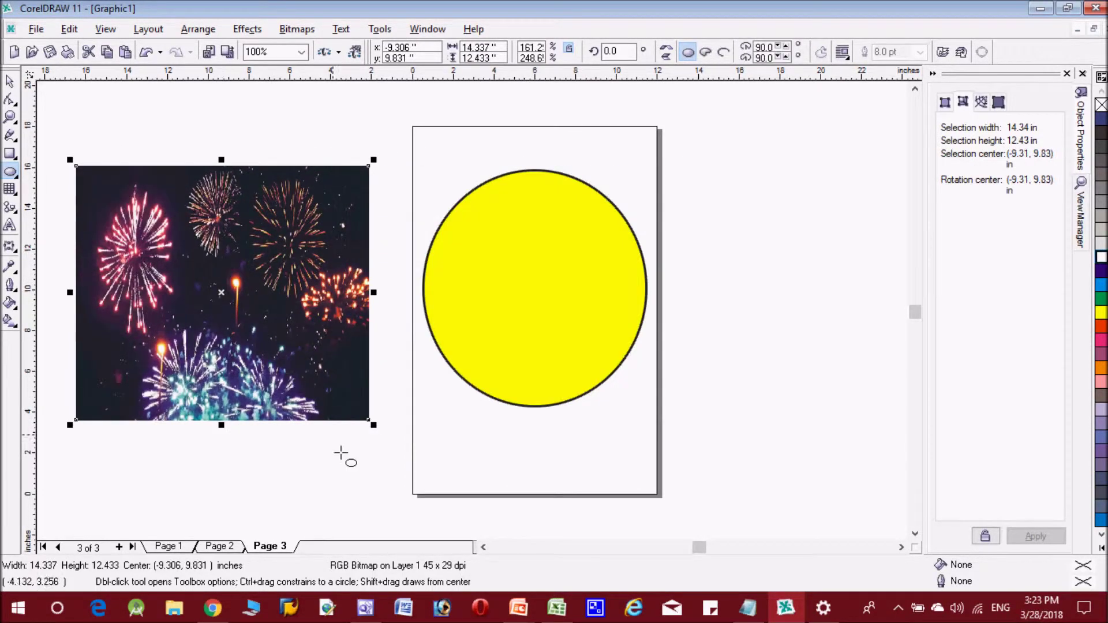
Step: Place the fireworks picture inside the yellow ellipse with PowerClip and deselect it
{"action": "left_click", "coordinate": [249, 30]}
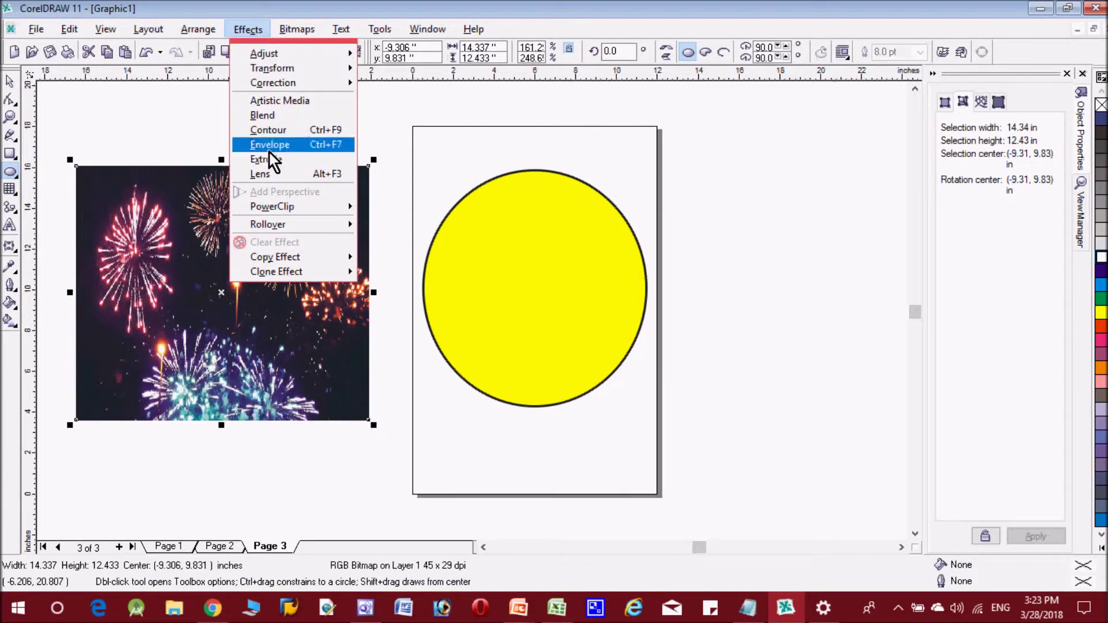
{"action": "mouse_move", "coordinate": [298, 211]}
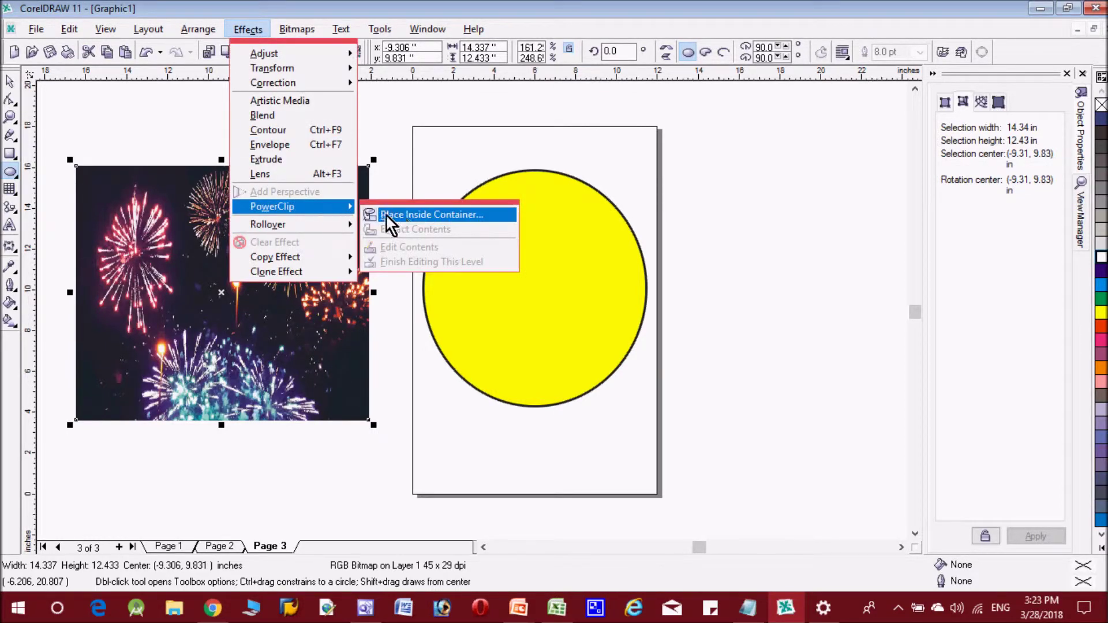
{"action": "left_click", "coordinate": [461, 221]}
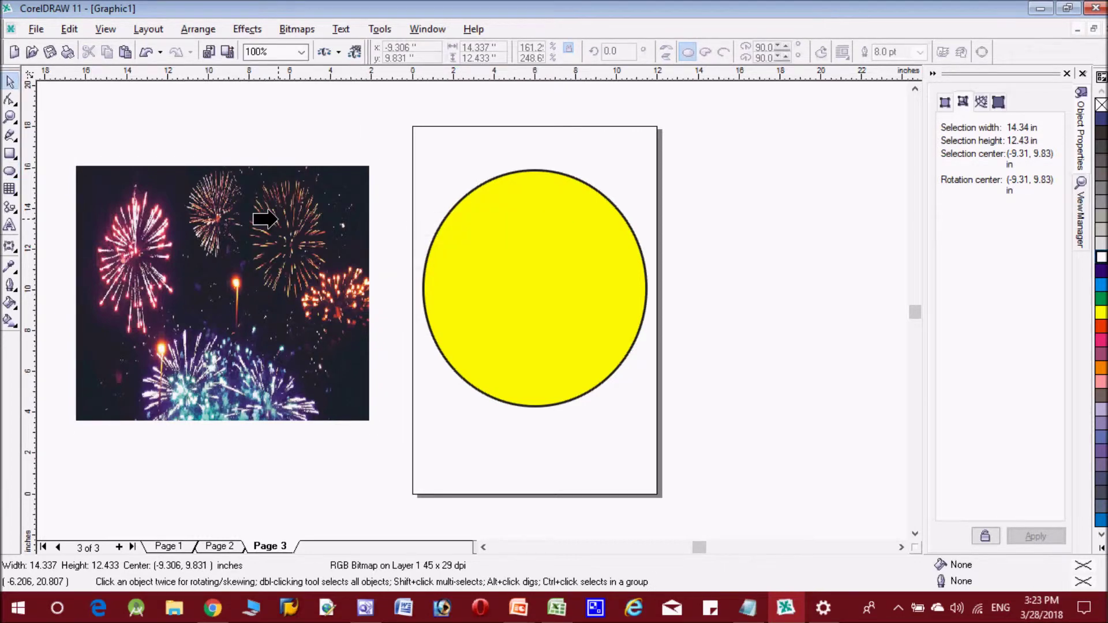
{"action": "left_click", "coordinate": [498, 174]}
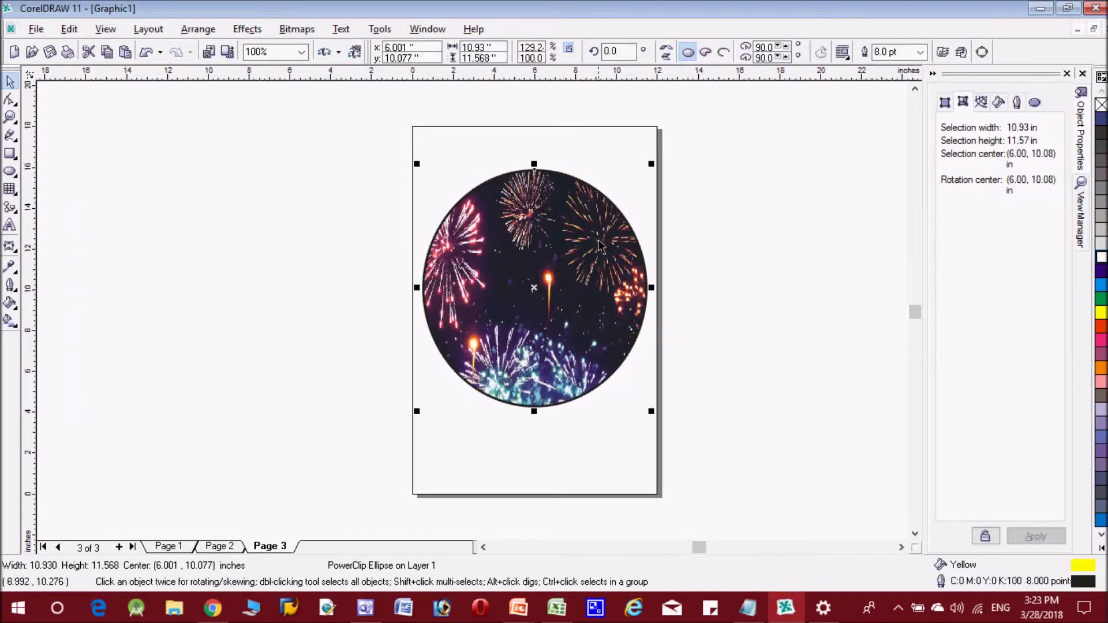
{"action": "left_click", "coordinate": [790, 350]}
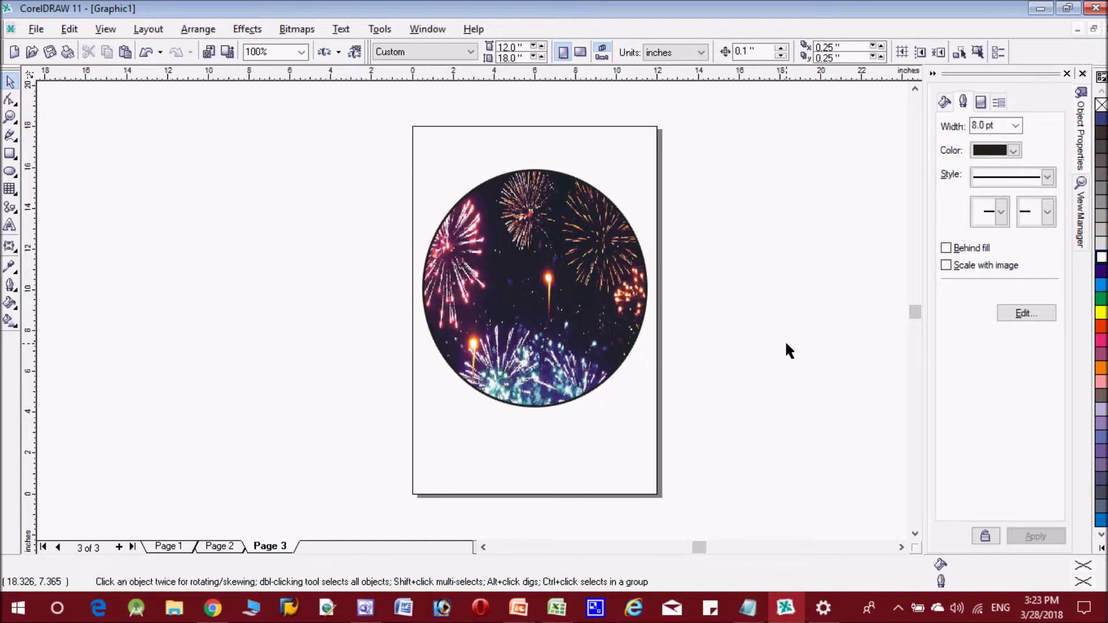
{"action": "left_click", "coordinate": [898, 608]}
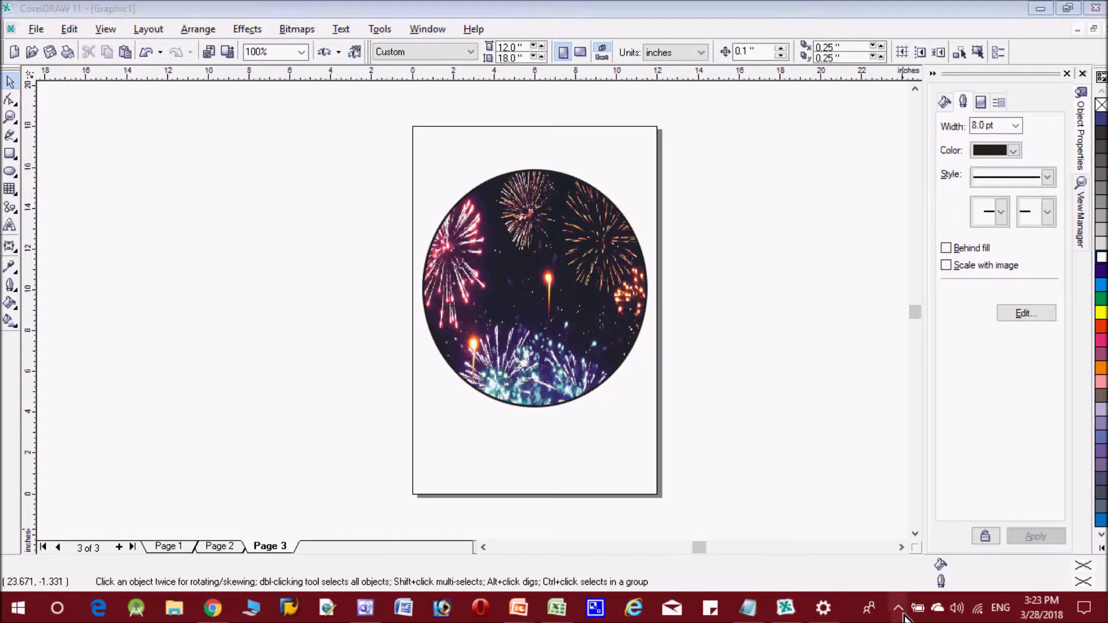
{"action": "left_click", "coordinate": [866, 513]}
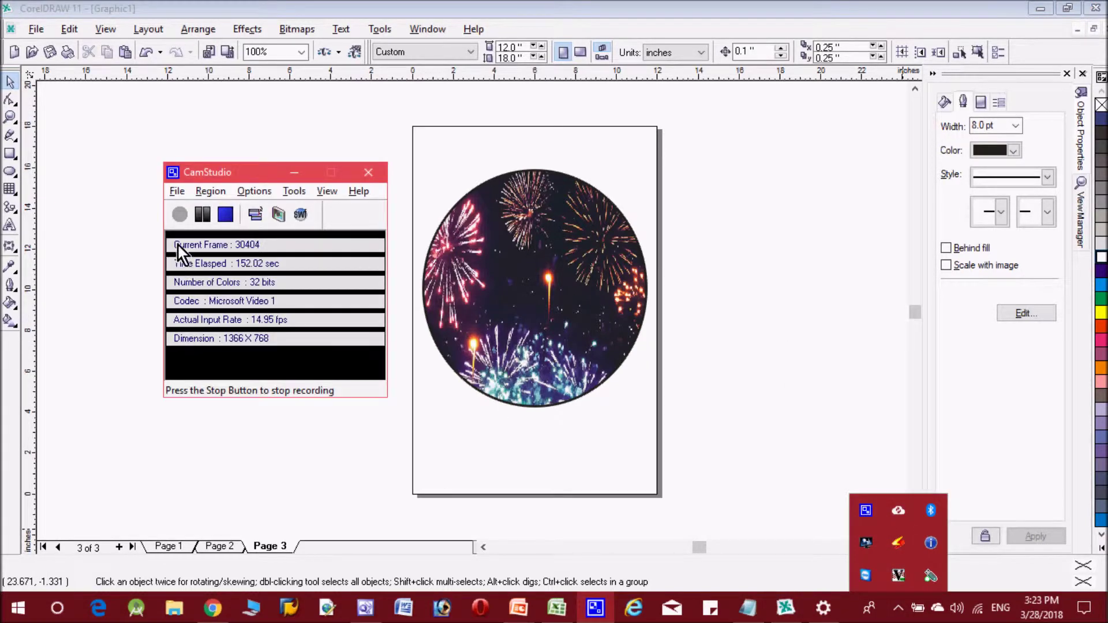
{"action": "left_click", "coordinate": [294, 171]}
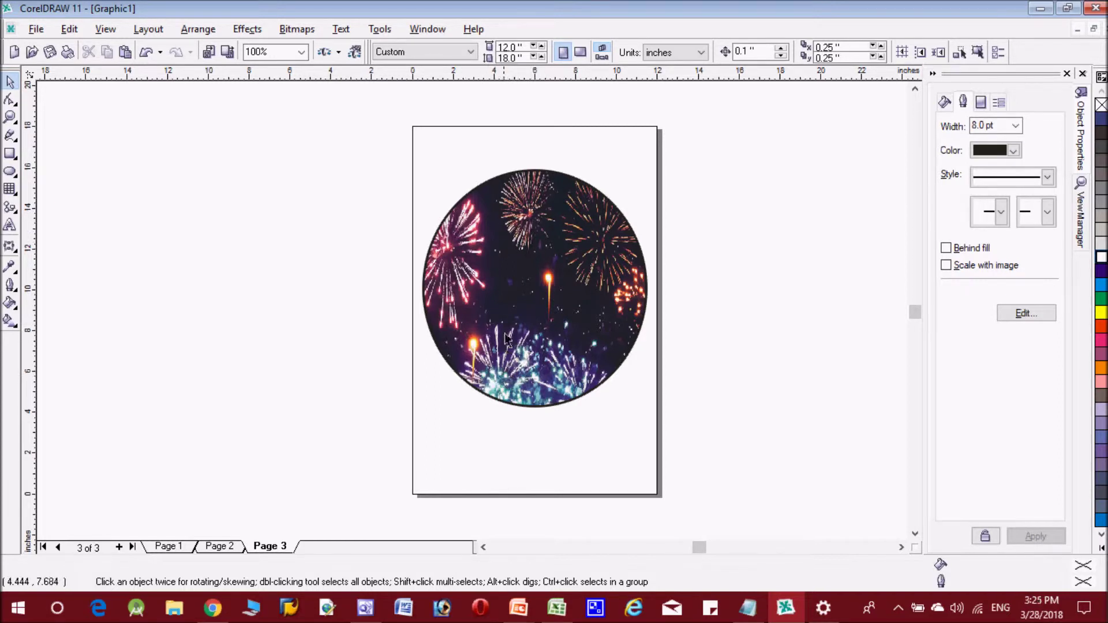
Step: Edit the PowerClip contents of the ellipse, shift the fireworks picture about 1.1 inches to the right, and finish editing
{"action": "left_click", "coordinate": [467, 388], "text": "ctrl"}
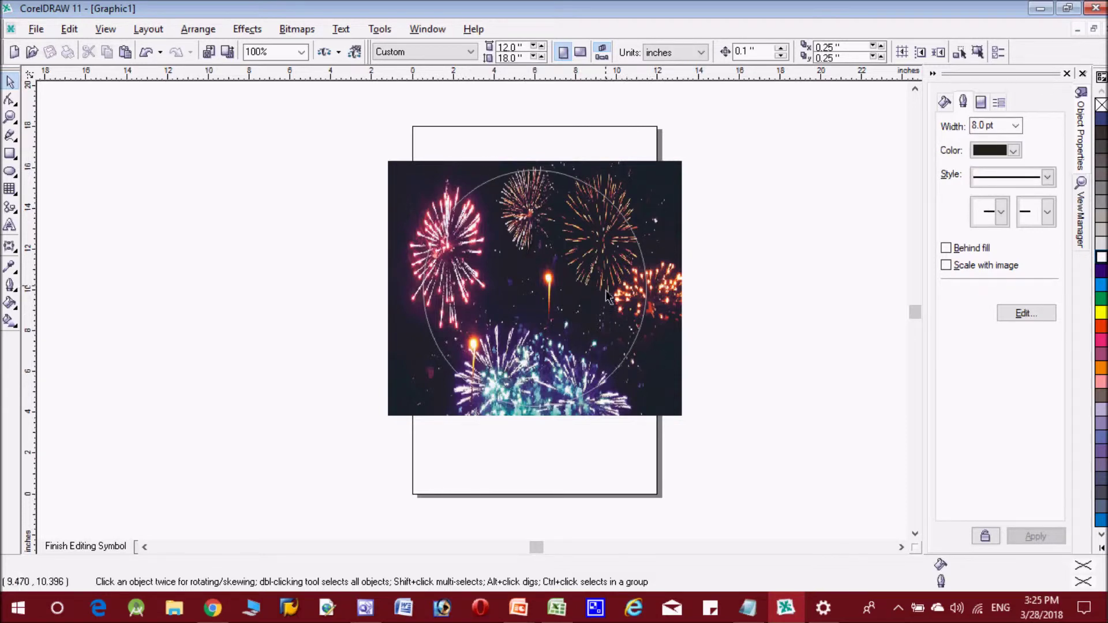
{"action": "left_click", "coordinate": [549, 281]}
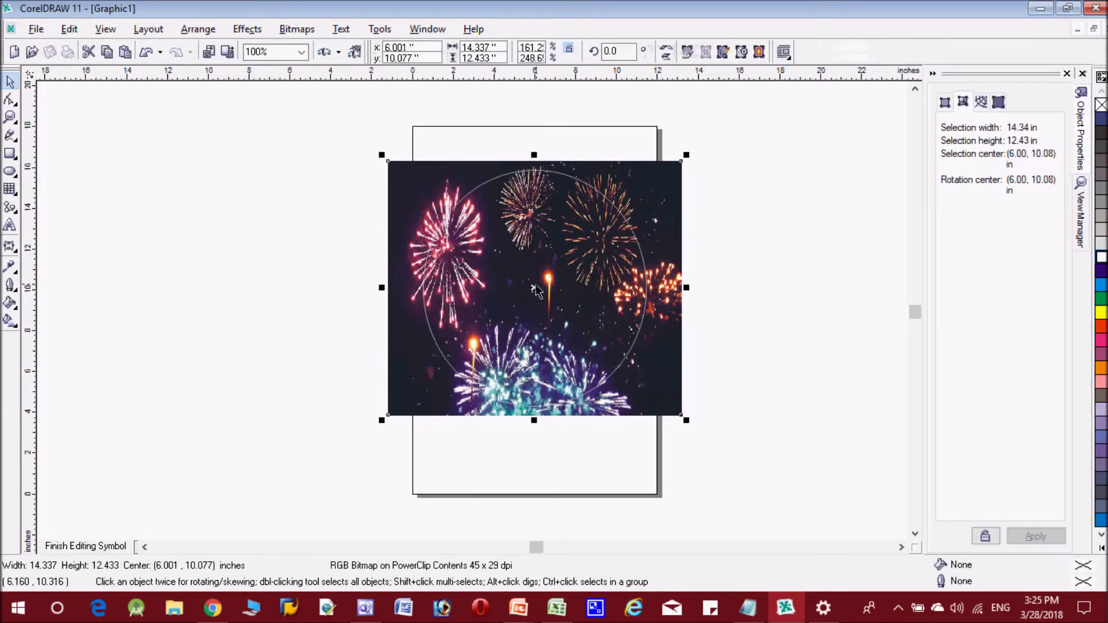
{"action": "left_click_drag", "start_coordinate": [534, 287], "coordinate": [556, 292]}
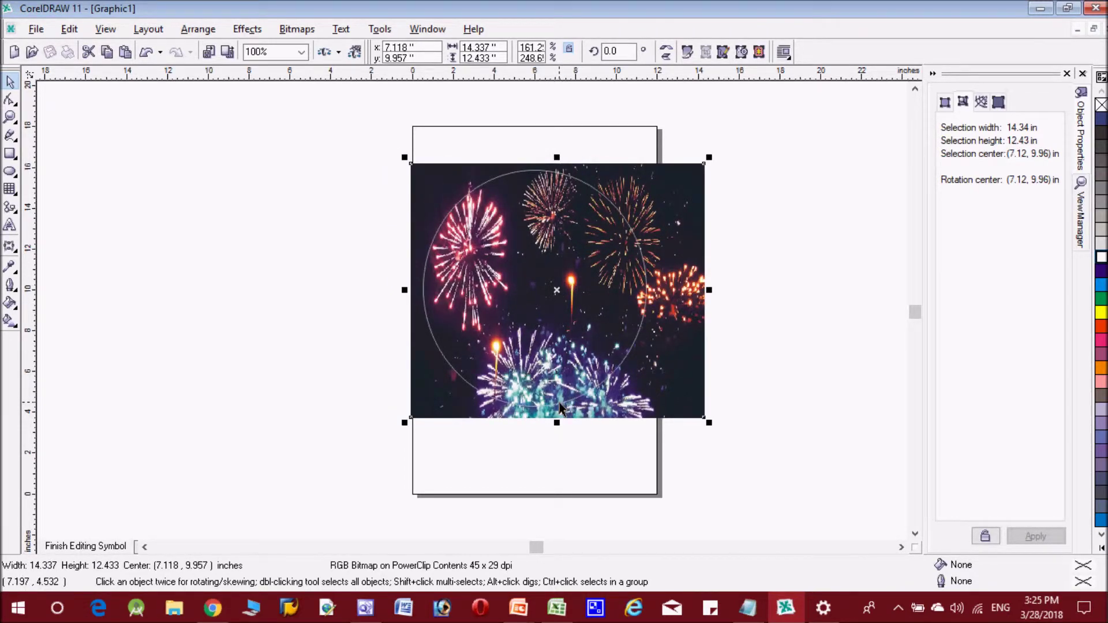
{"action": "left_click", "coordinate": [756, 343], "text": "ctrl"}
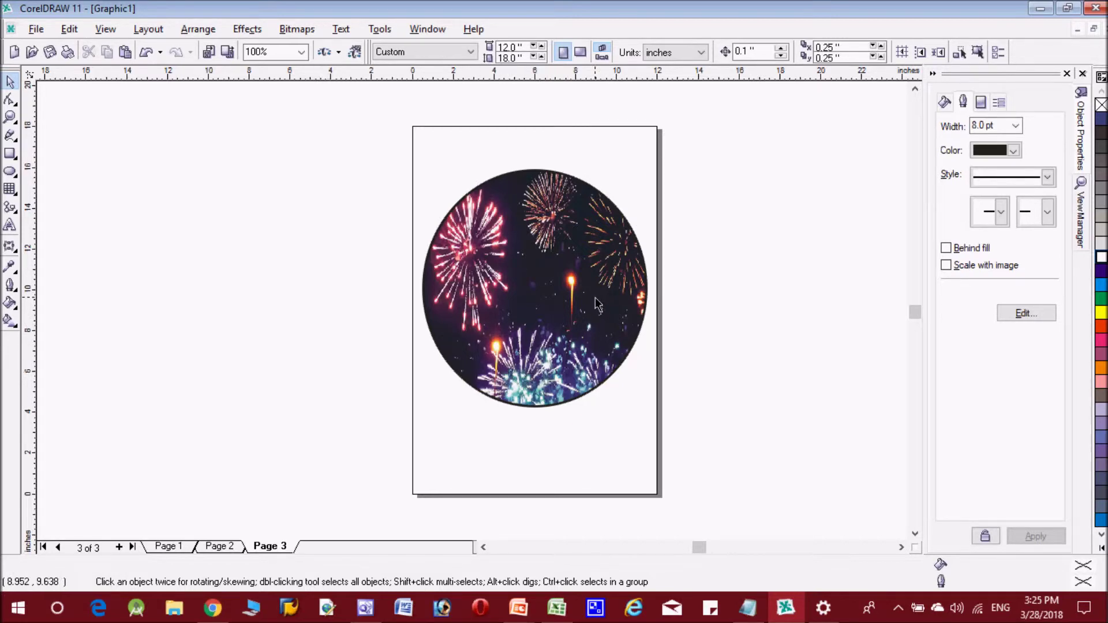
Step: Insert a page after Page 3 and draw a white-filled rectangle about 11.25 by 16.1 inches on it
{"action": "right_click", "coordinate": [281, 549]}
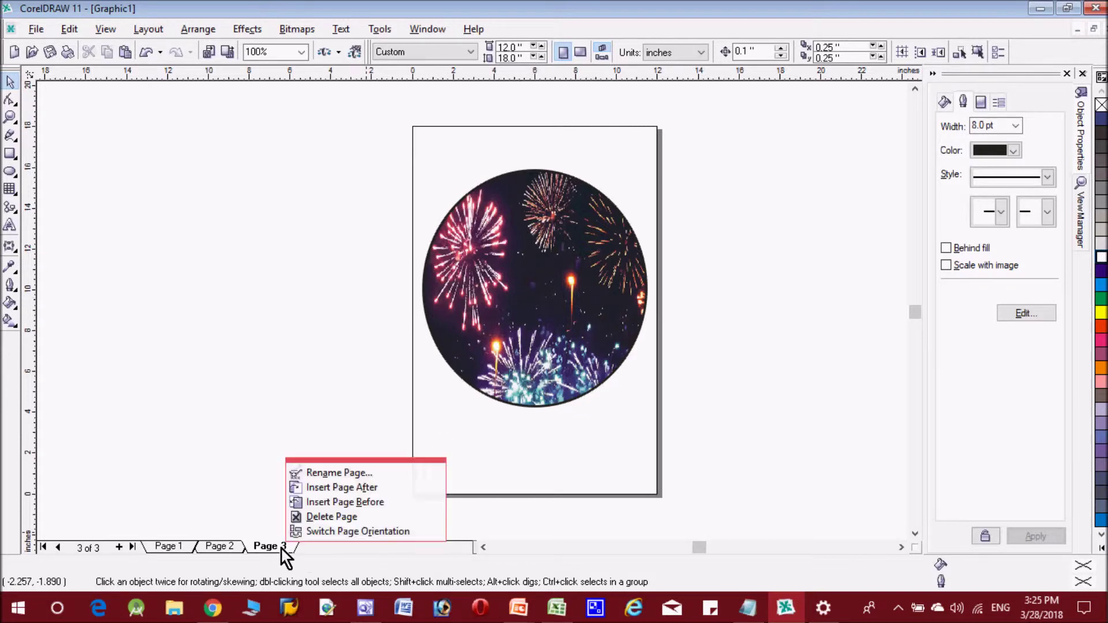
{"action": "left_click", "coordinate": [341, 488]}
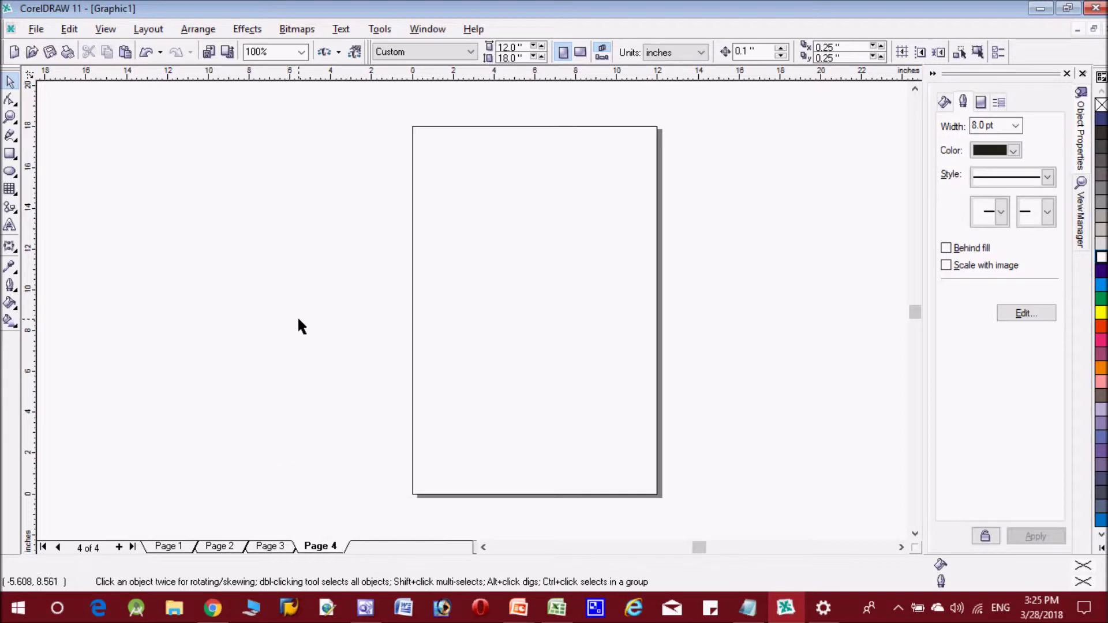
{"action": "left_click", "coordinate": [10, 153]}
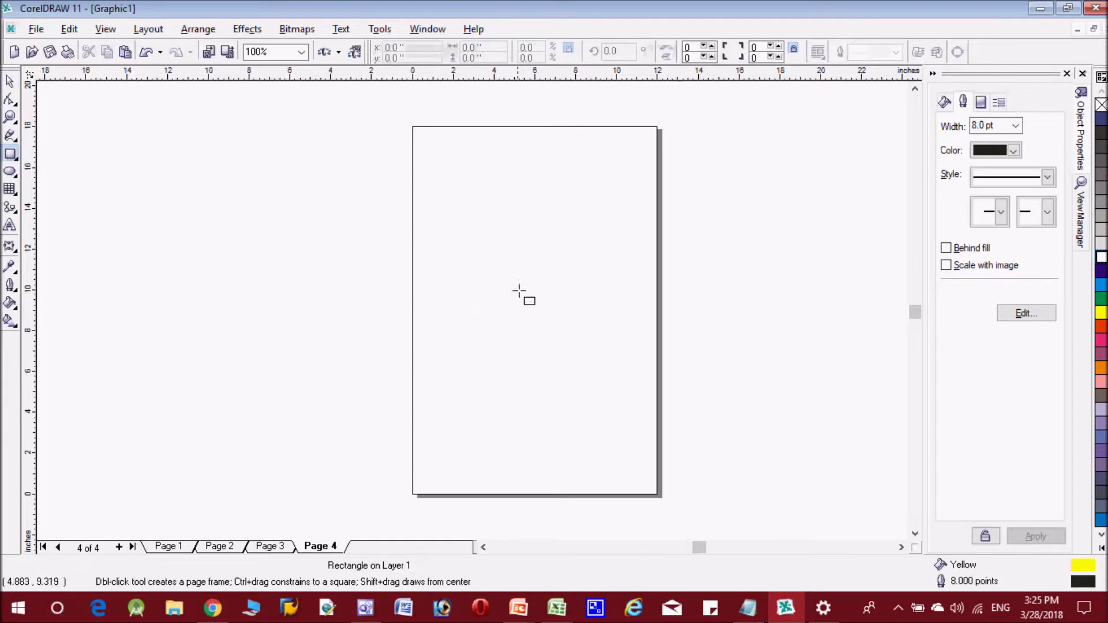
{"action": "left_click_drag", "start_coordinate": [419, 150], "coordinate": [649, 479]}
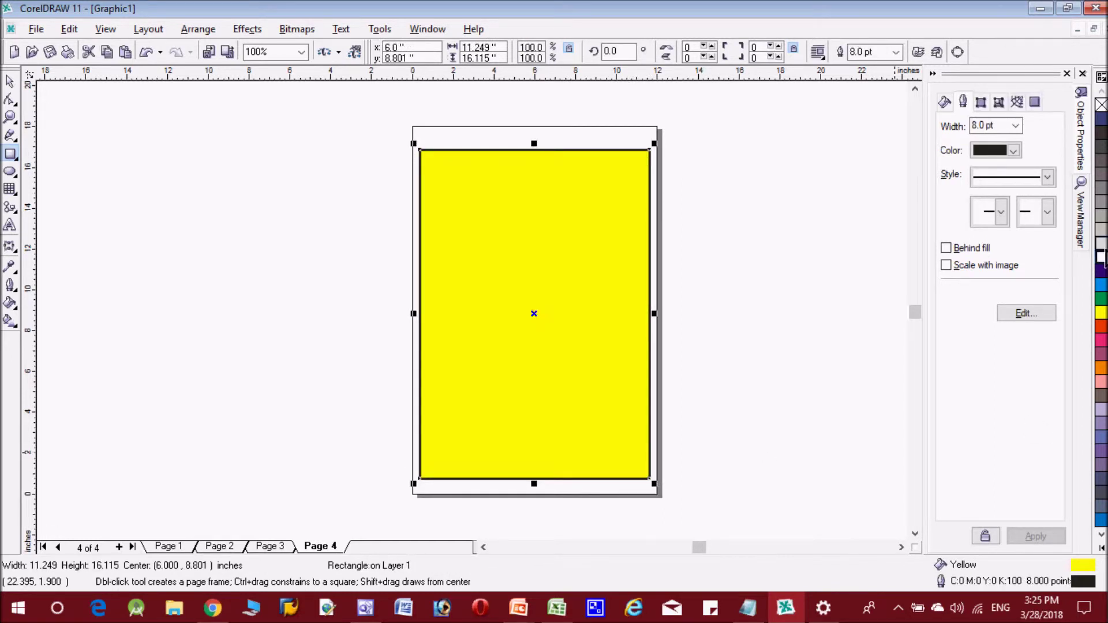
{"action": "left_click", "coordinate": [1101, 258]}
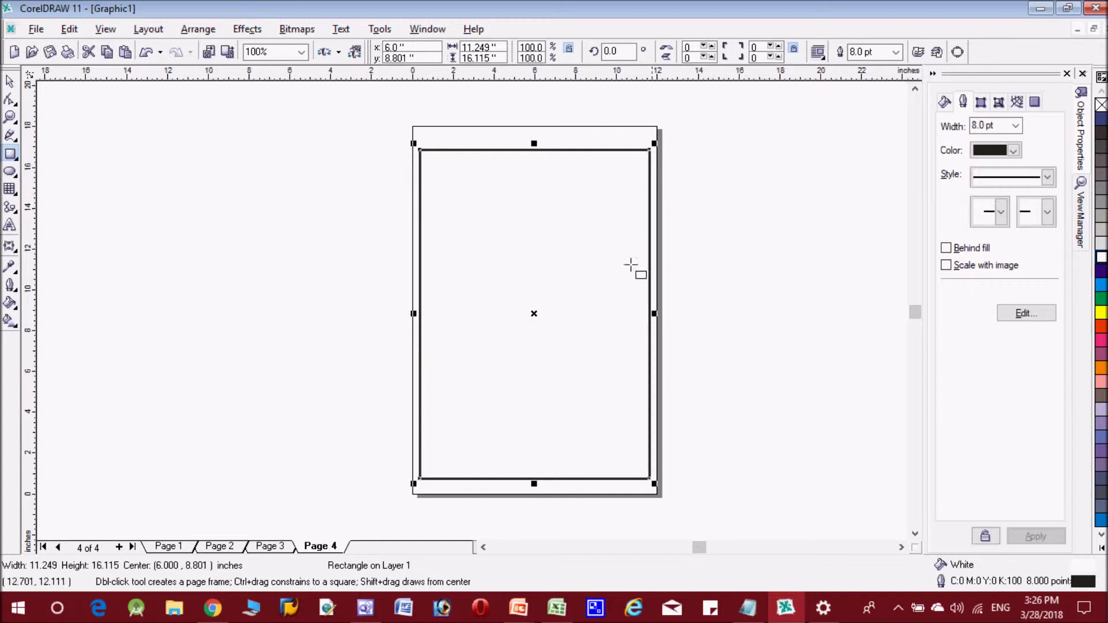
Step: Draw a wide ellipse about 15.8 by 3.8 inches across the rectangle's upper edge and place a duplicate over its lower edge
{"action": "left_click", "coordinate": [10, 172]}
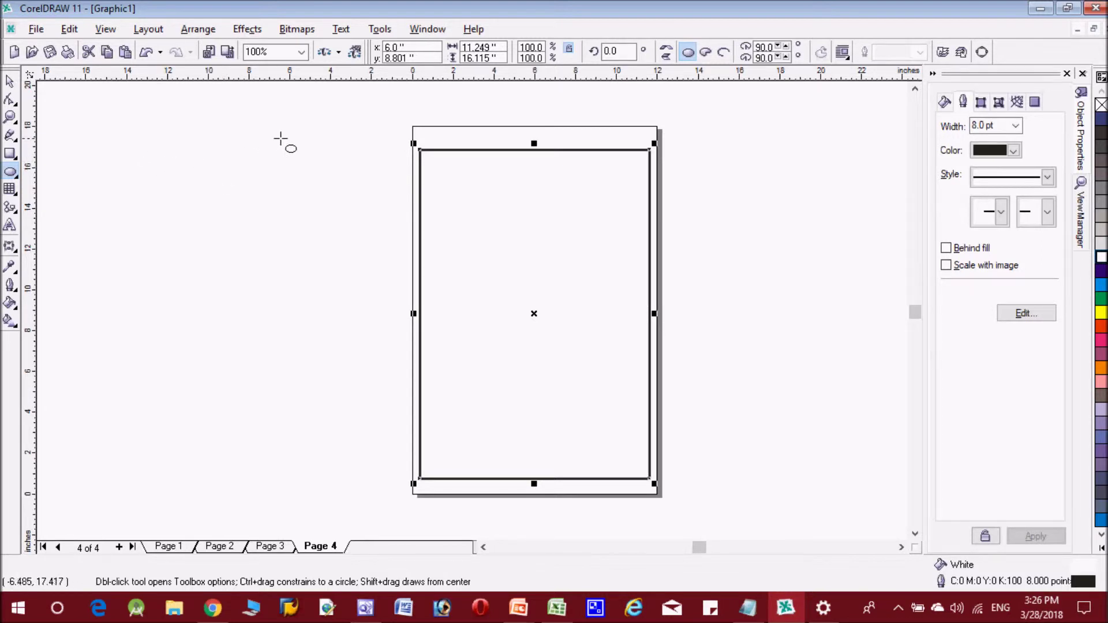
{"action": "left_click_drag", "start_coordinate": [376, 132], "coordinate": [698, 209]}
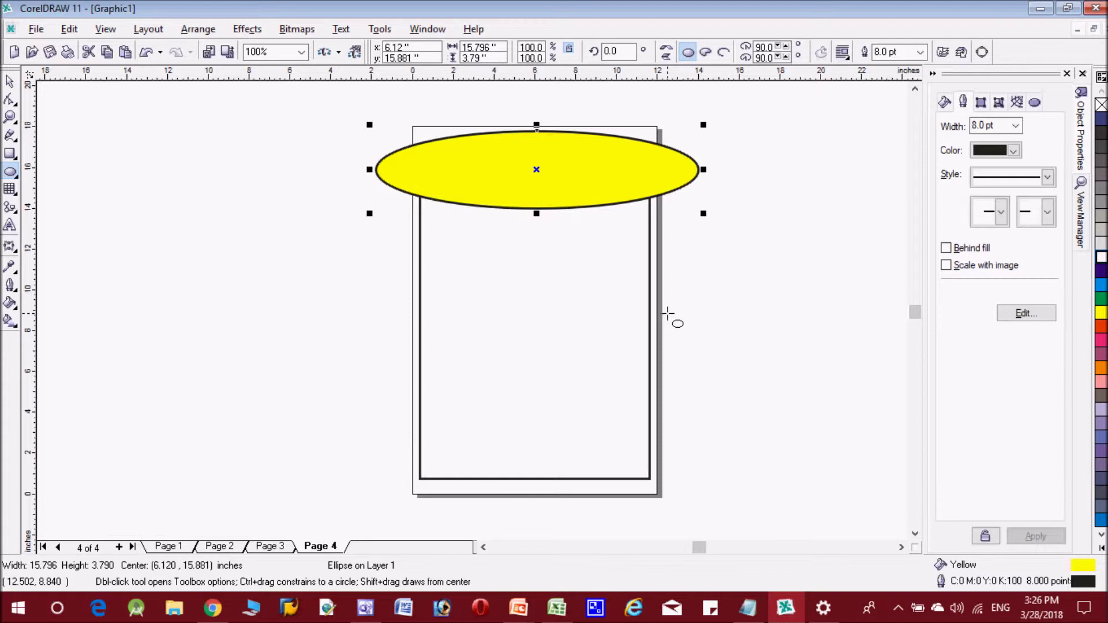
{"action": "key", "text": "space"}
{"action": "key", "text": "ctrl+d"}
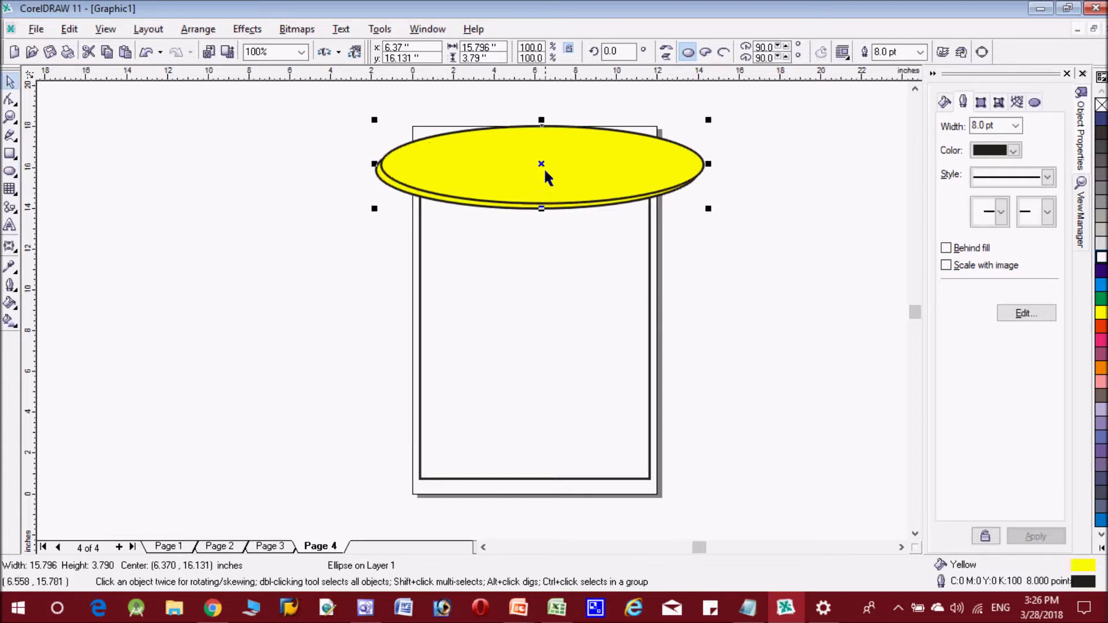
{"action": "left_click_drag", "start_coordinate": [541, 163], "coordinate": [525, 457]}
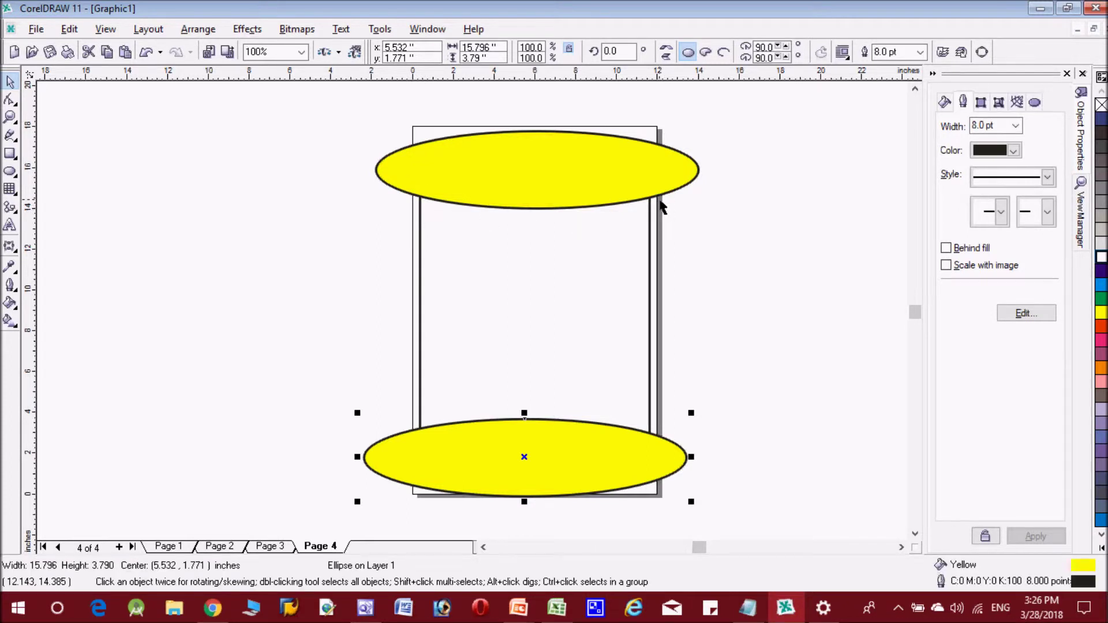
Step: Place the upper yellow ellipse inside the white rectangle with PowerClip
{"action": "left_click", "coordinate": [563, 157]}
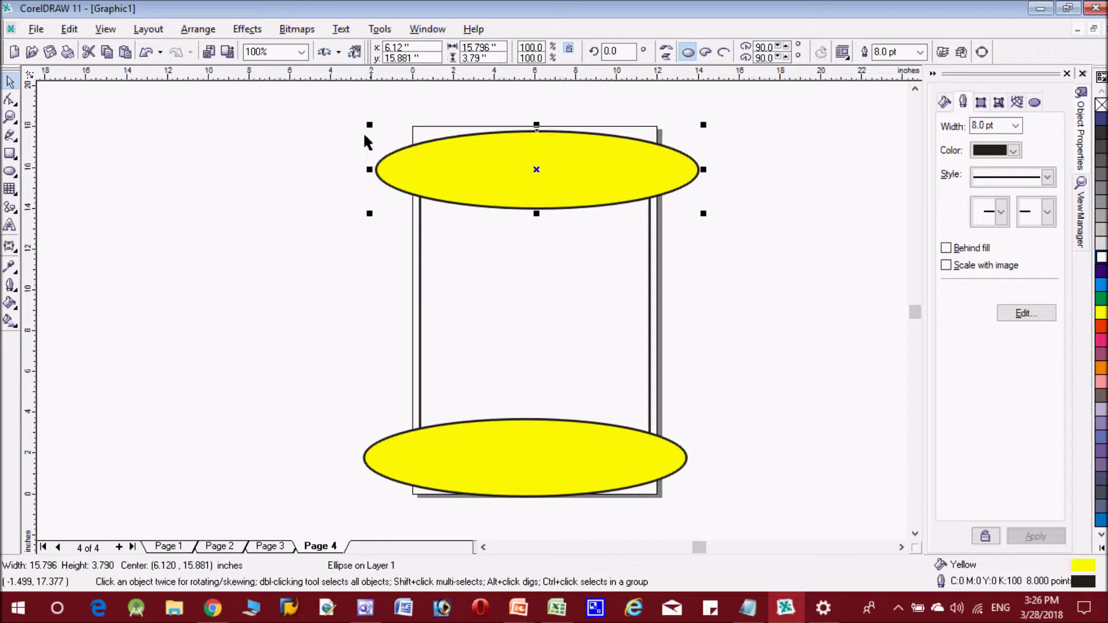
{"action": "left_click", "coordinate": [248, 29]}
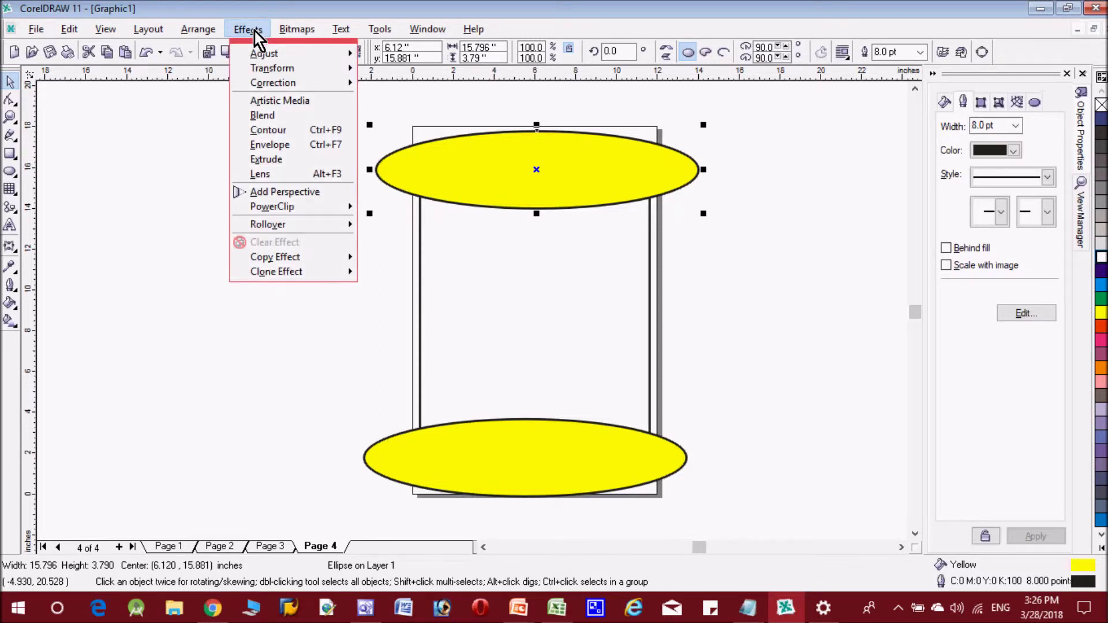
{"action": "mouse_move", "coordinate": [320, 213]}
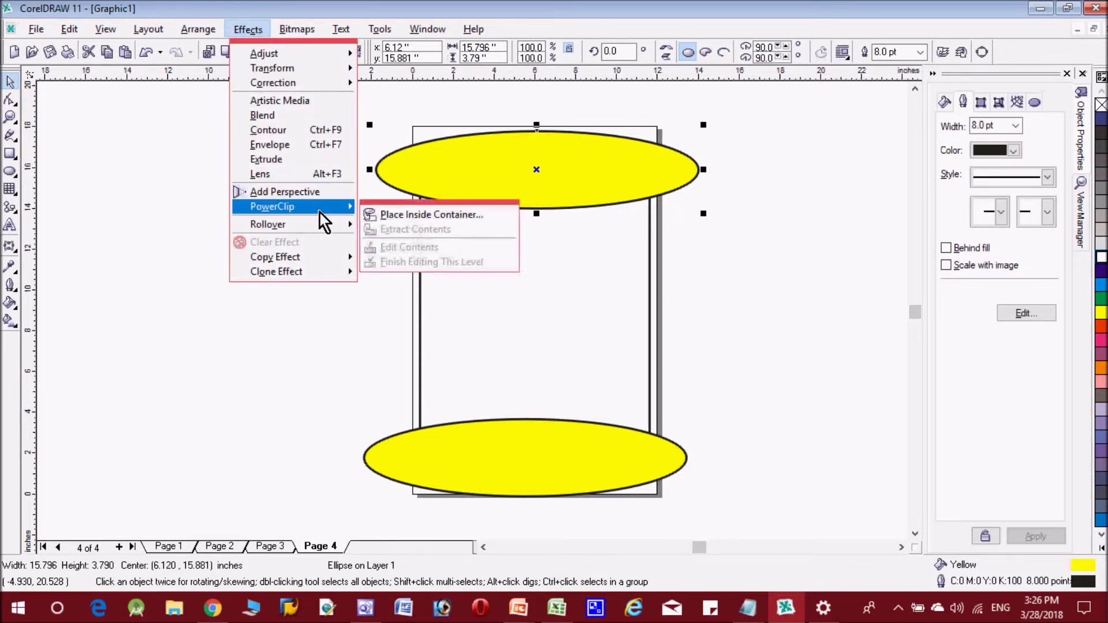
{"action": "left_click", "coordinate": [415, 216]}
{"action": "left_click", "coordinate": [427, 254]}
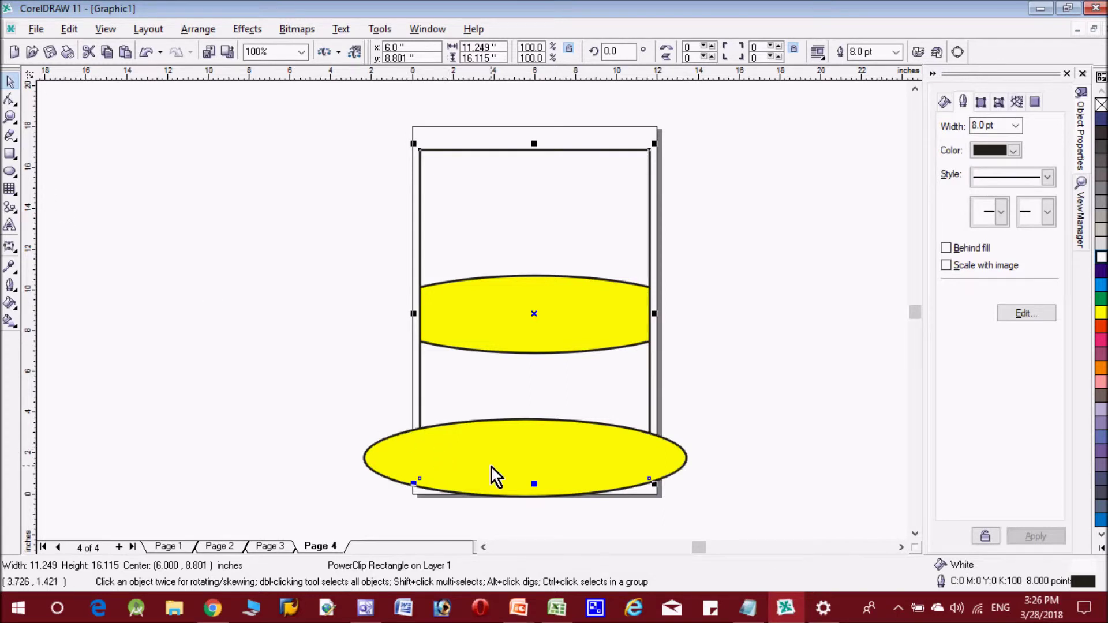
Step: Edit the rectangle's PowerClip contents, move the ellipse straight up about 7.5 inches over the rectangle's upper edge, and finish editing
{"action": "left_click", "coordinate": [508, 464]}
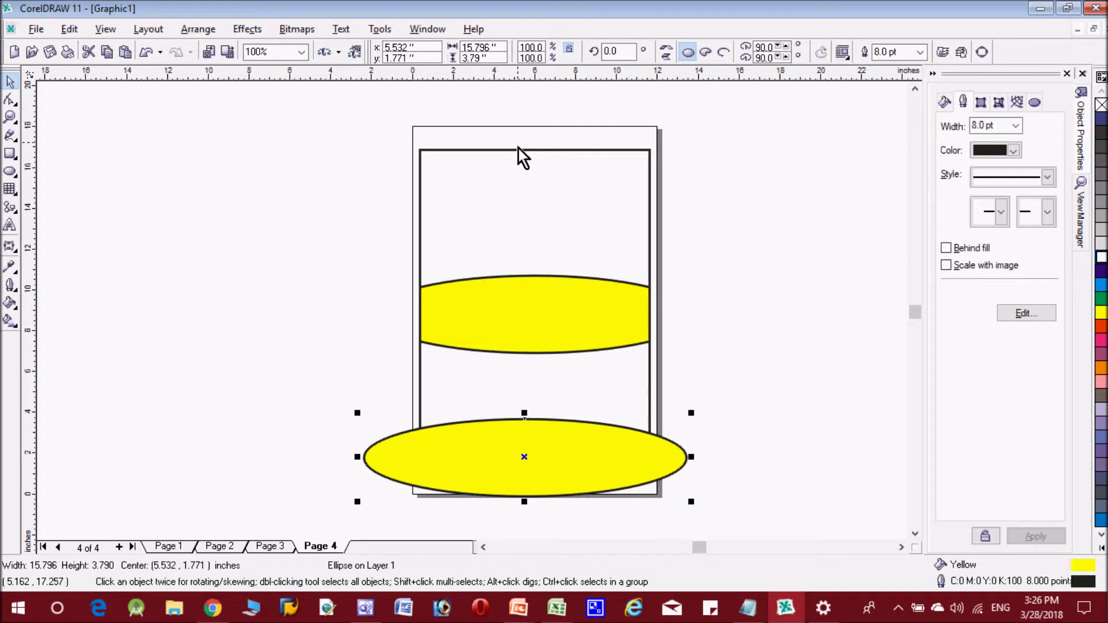
{"action": "left_click", "coordinate": [650, 382]}
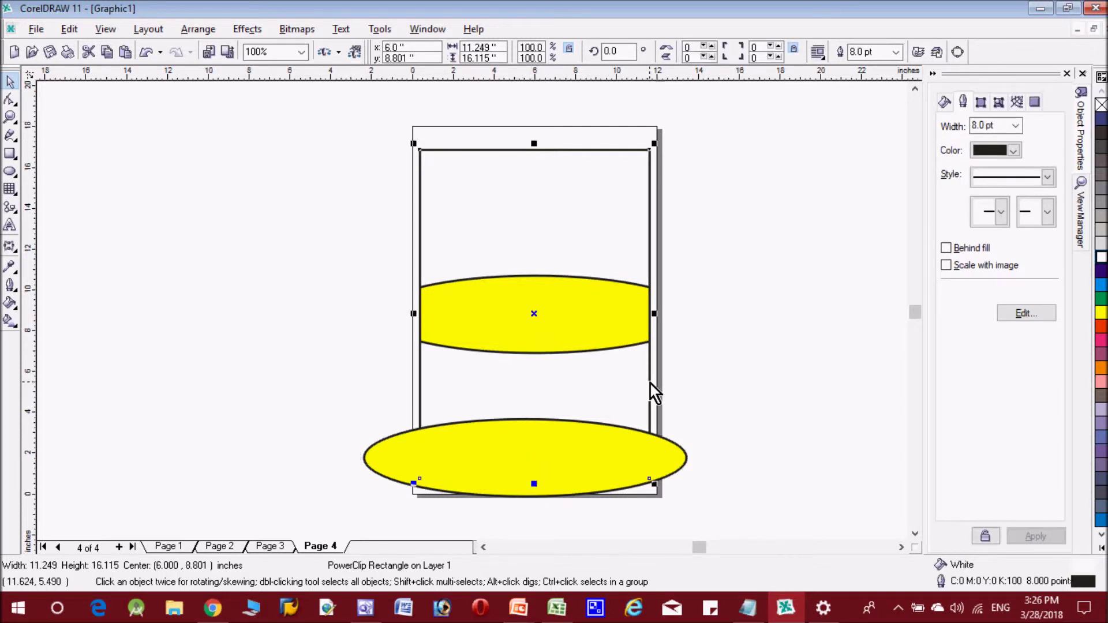
{"action": "left_click", "coordinate": [673, 383]}
{"action": "left_click", "coordinate": [651, 386]}
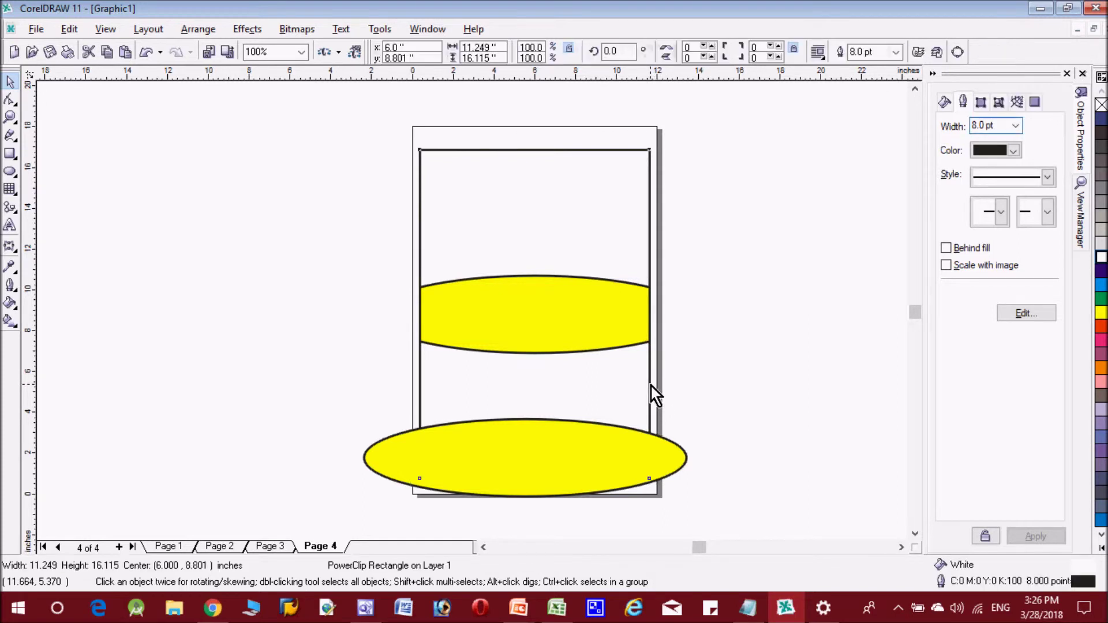
{"action": "left_click", "coordinate": [651, 386], "text": "ctrl"}
{"action": "left_click", "coordinate": [548, 322]}
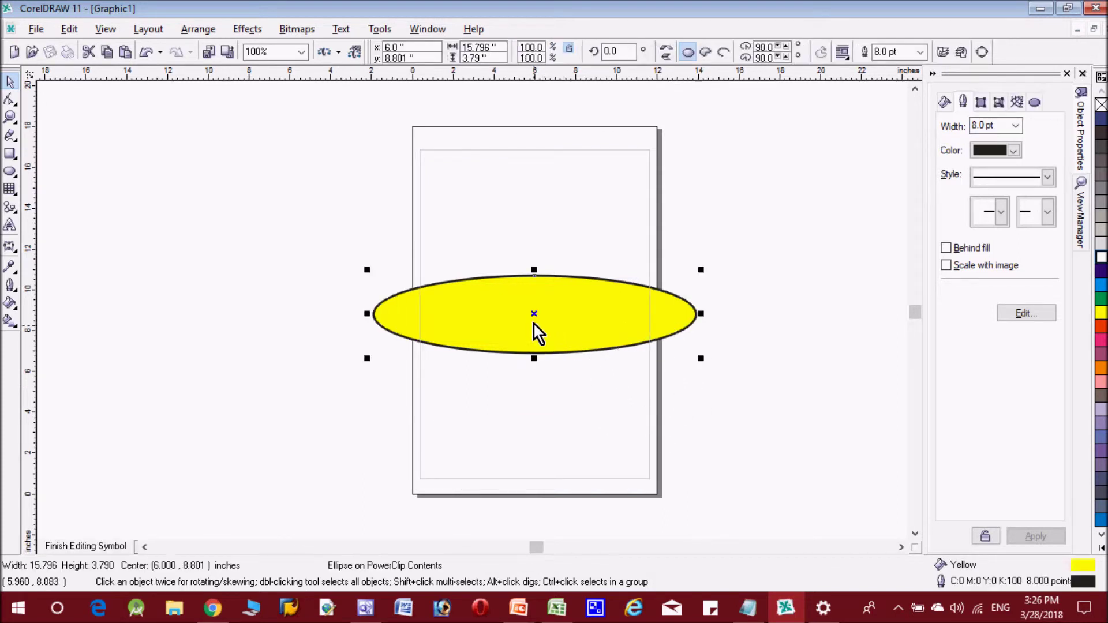
{"action": "left_click_drag", "start_coordinate": [535, 316], "coordinate": [534, 161]}
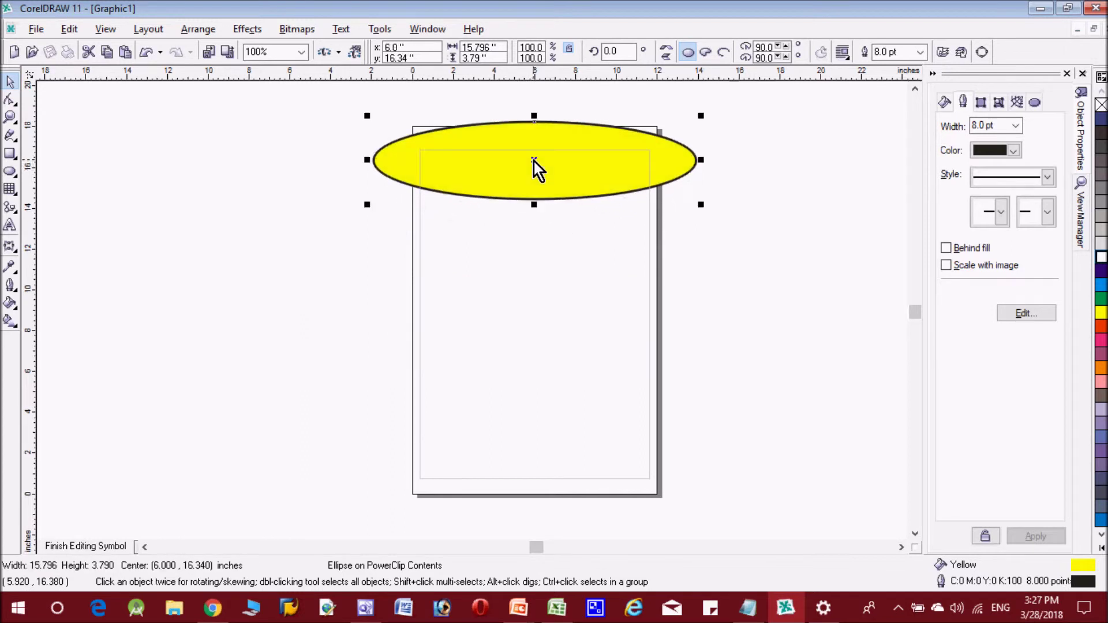
{"action": "left_click", "coordinate": [342, 347], "text": "ctrl"}
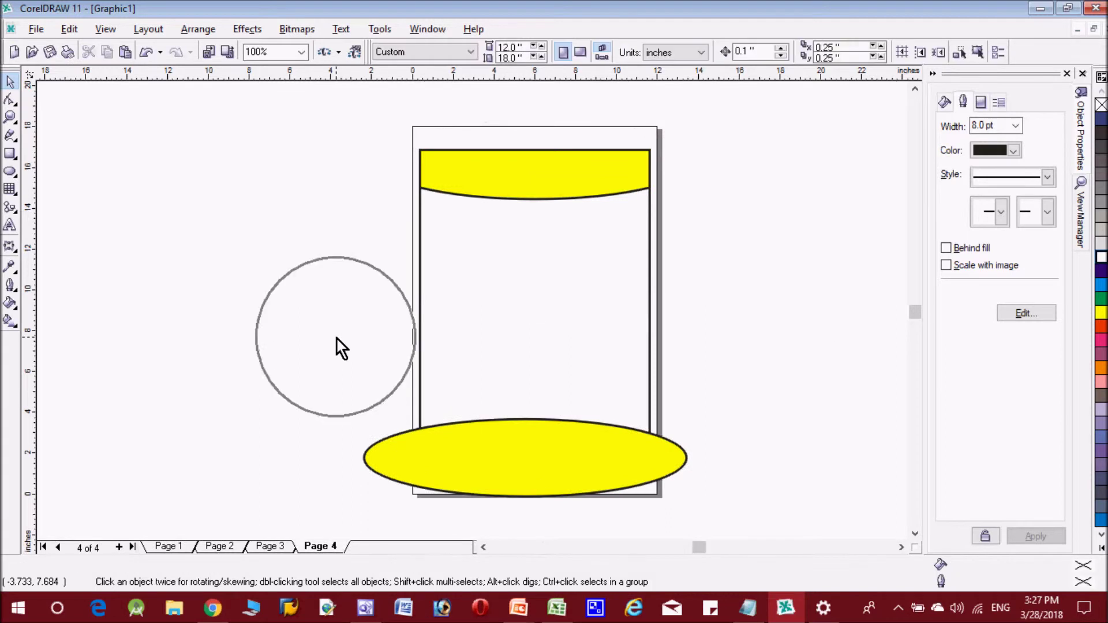
Step: Place the remaining lower yellow ellipse inside the same rectangle with PowerClip and deselect it
{"action": "left_click", "coordinate": [555, 482]}
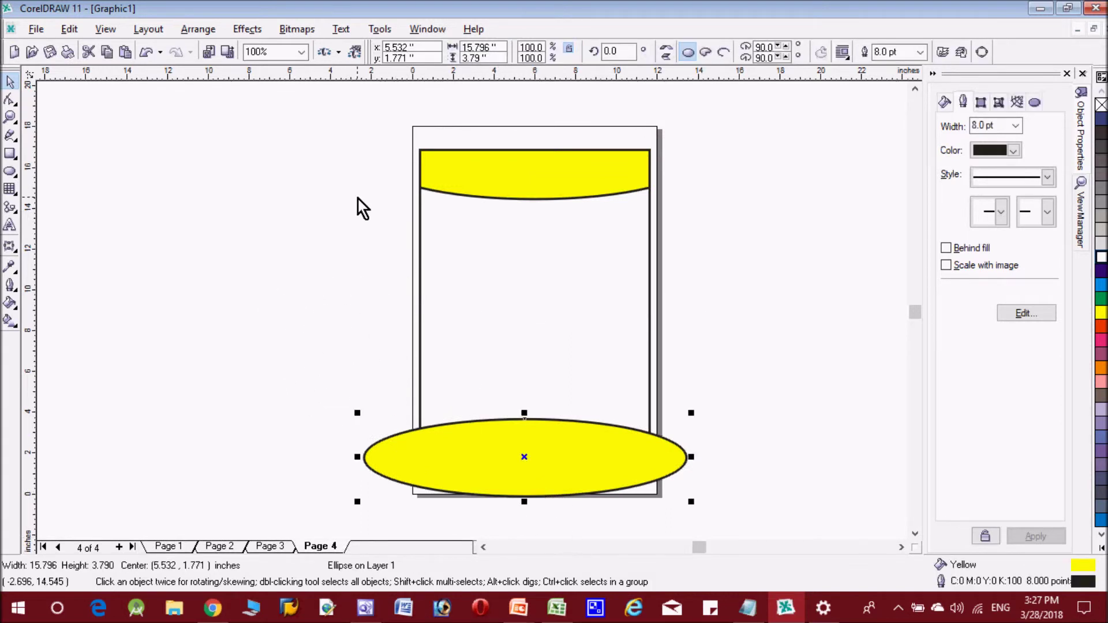
{"action": "left_click", "coordinate": [252, 29]}
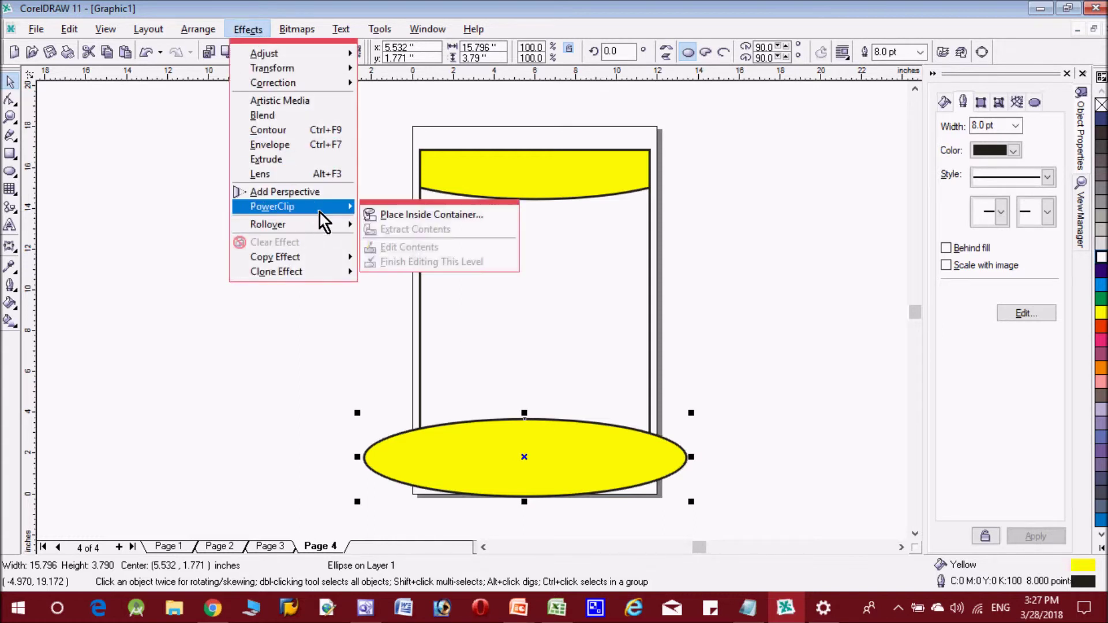
{"action": "left_click", "coordinate": [413, 214]}
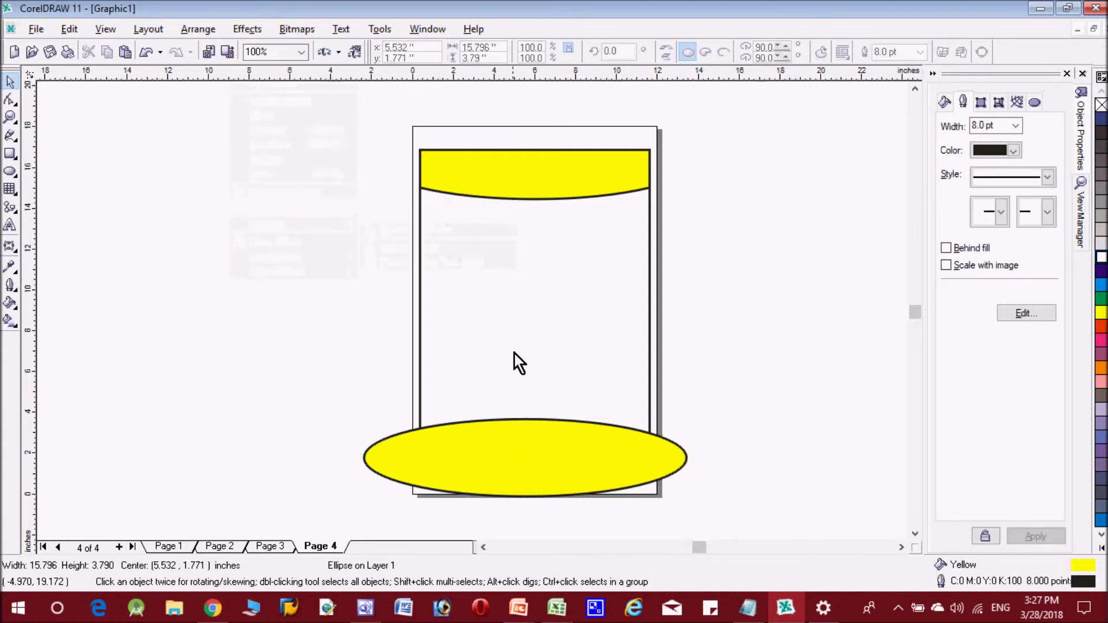
{"action": "left_click", "coordinate": [424, 316]}
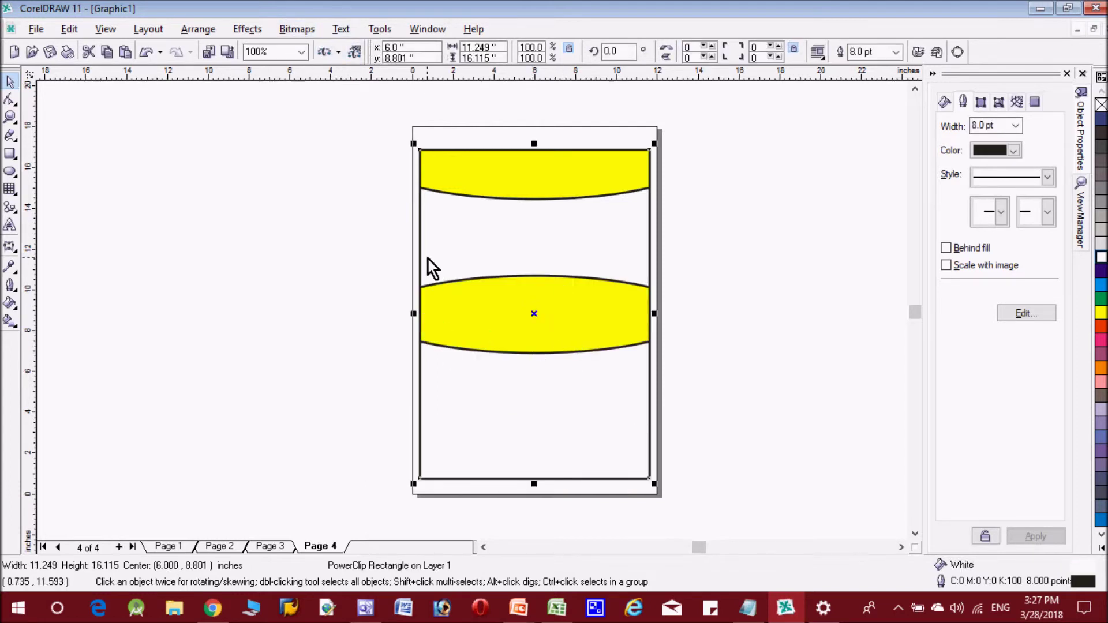
{"action": "left_click", "coordinate": [767, 292]}
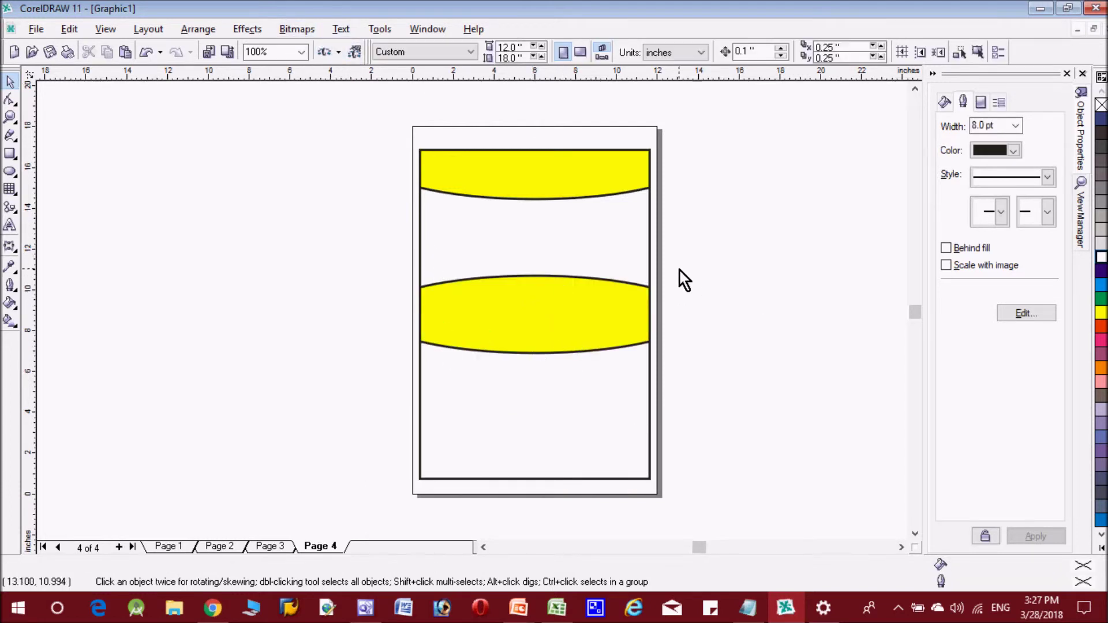
Step: Edit the rectangle's PowerClip contents, move the middle ellipse down about 7.6 inches over the lower edge, and finish editing
{"action": "left_click", "coordinate": [650, 259], "text": "ctrl"}
{"action": "left_click", "coordinate": [528, 333]}
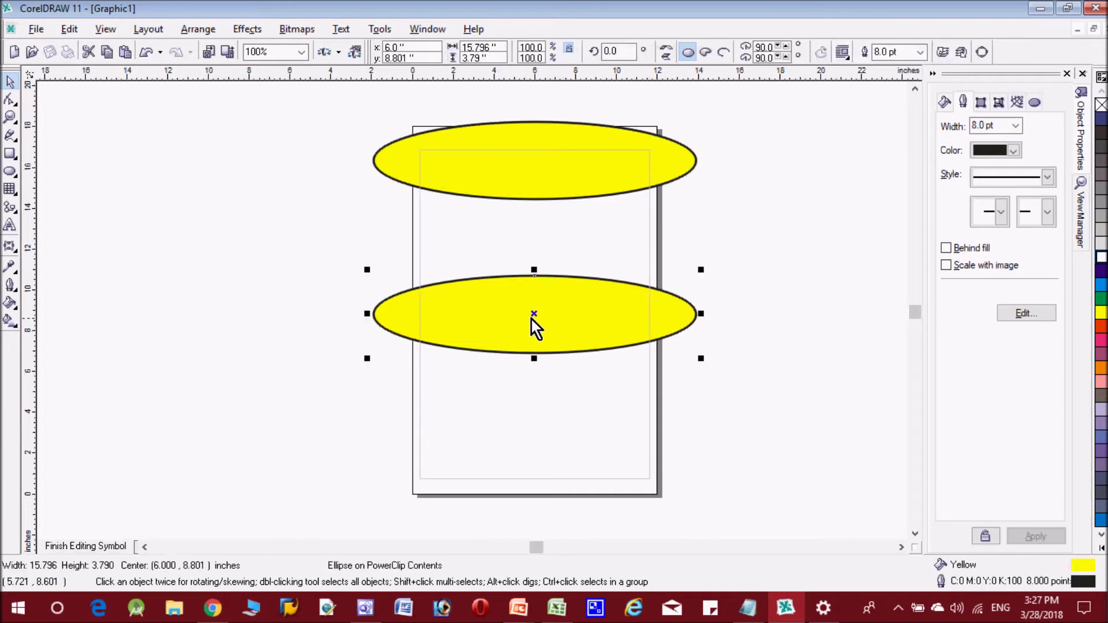
{"action": "left_click_drag", "start_coordinate": [536, 317], "coordinate": [525, 472]}
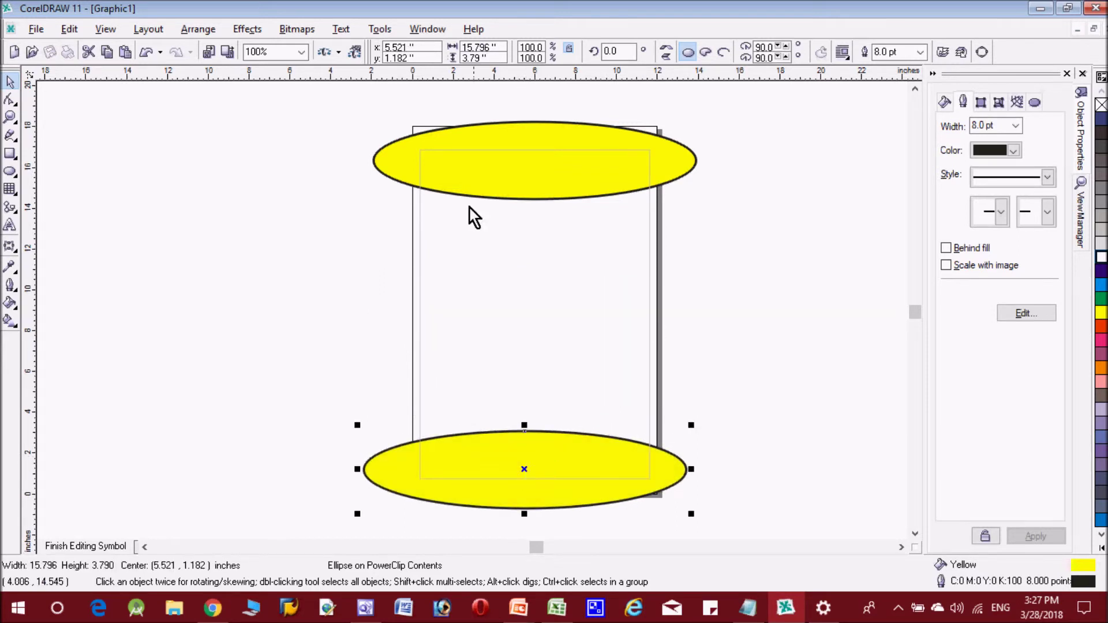
{"action": "left_click", "coordinate": [197, 263], "text": "ctrl"}
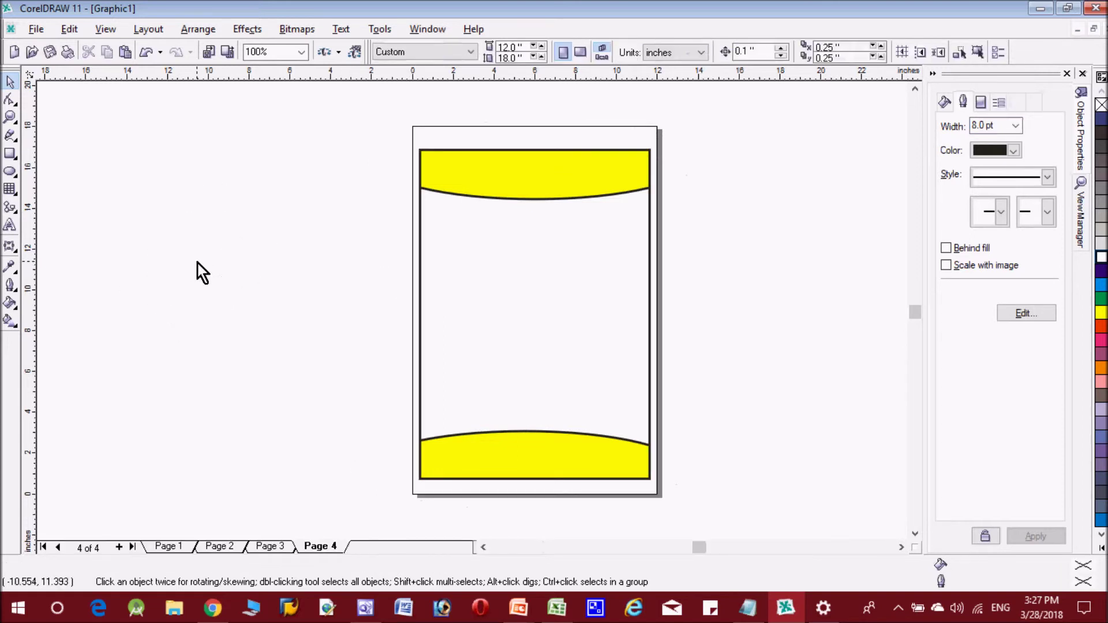